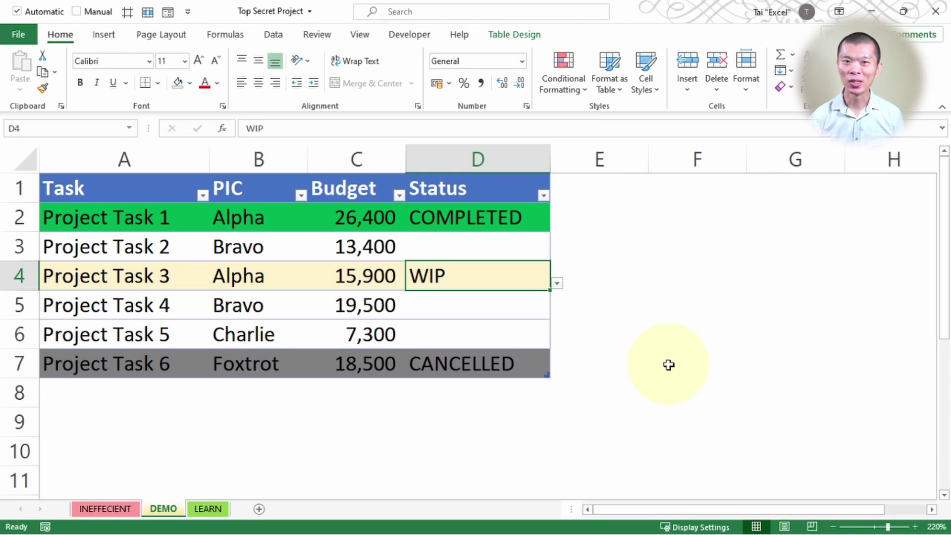
Step: Set Project Task 3's status to COMPLETED and Project Task 5's status to WIP using the dropdowns
{"action": "left_click", "coordinate": [556, 284]}
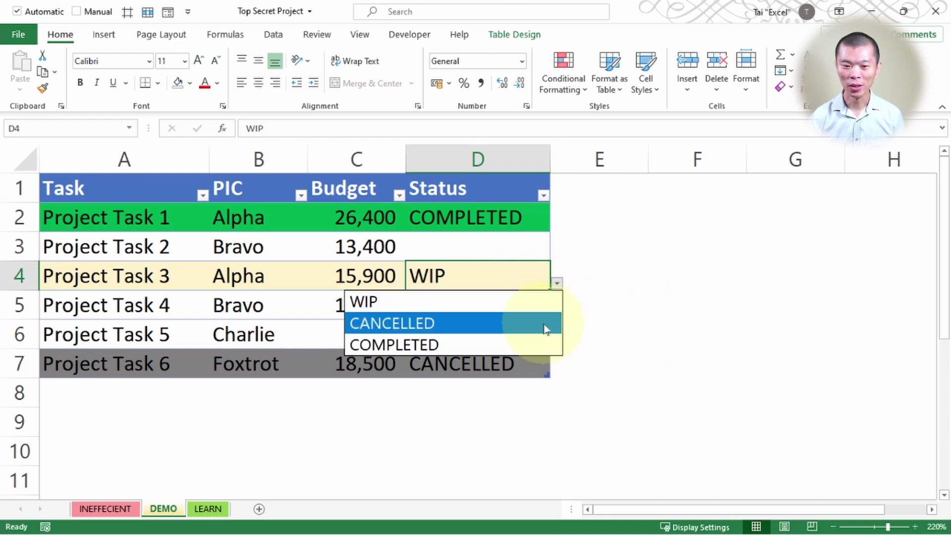
{"action": "left_click", "coordinate": [536, 342]}
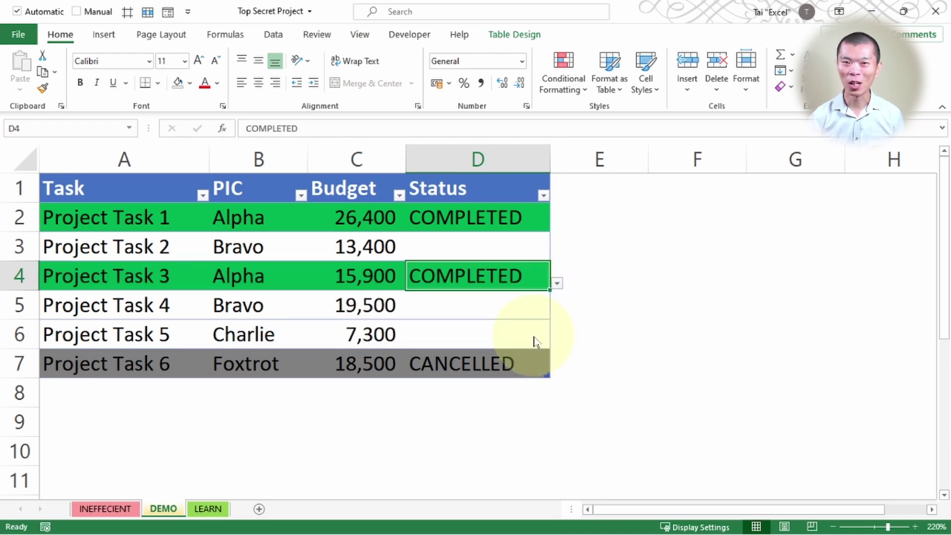
{"action": "left_click", "coordinate": [534, 335]}
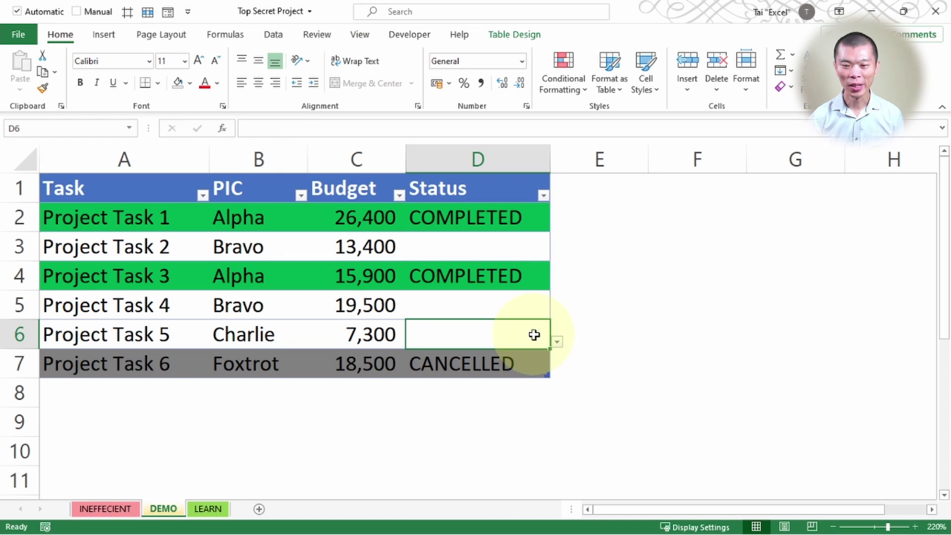
{"action": "left_click", "coordinate": [557, 342]}
{"action": "left_click", "coordinate": [513, 358]}
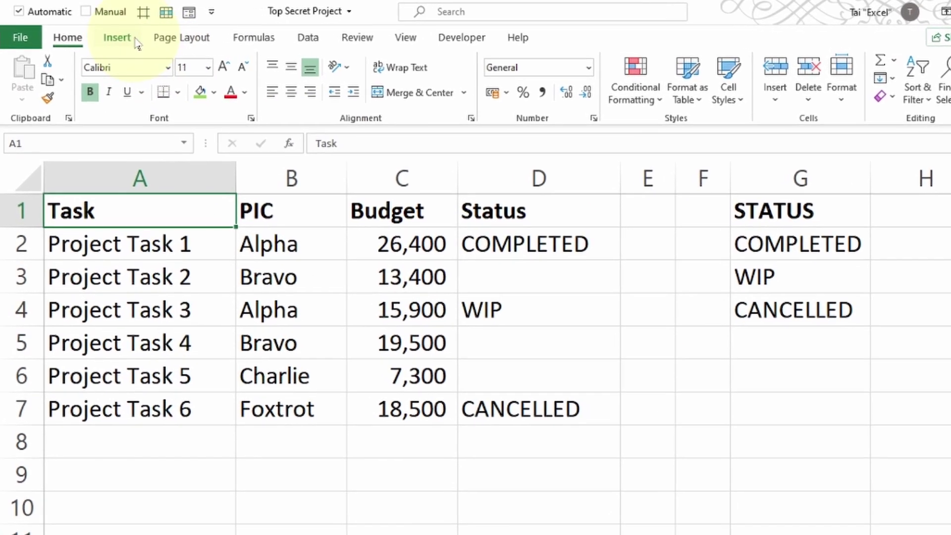
Step: Convert the task data A1:D7 into a table with headers
{"action": "left_click", "coordinate": [110, 36]}
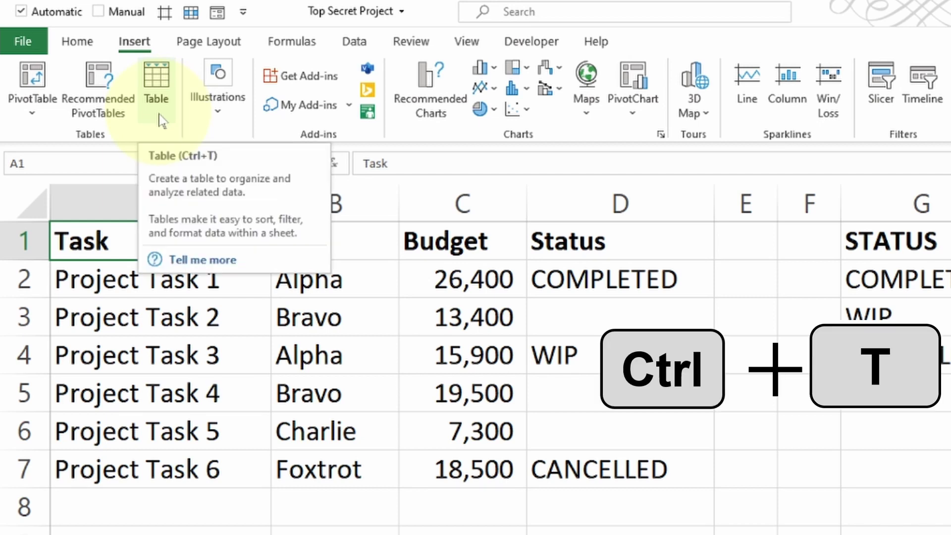
{"action": "left_click", "coordinate": [159, 119]}
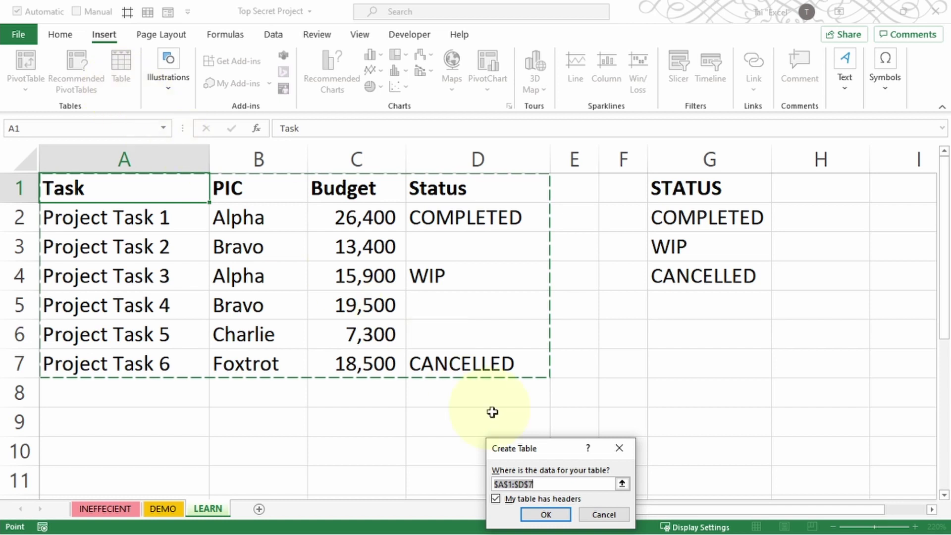
{"action": "left_click_drag", "start_coordinate": [545, 448], "coordinate": [429, 224]}
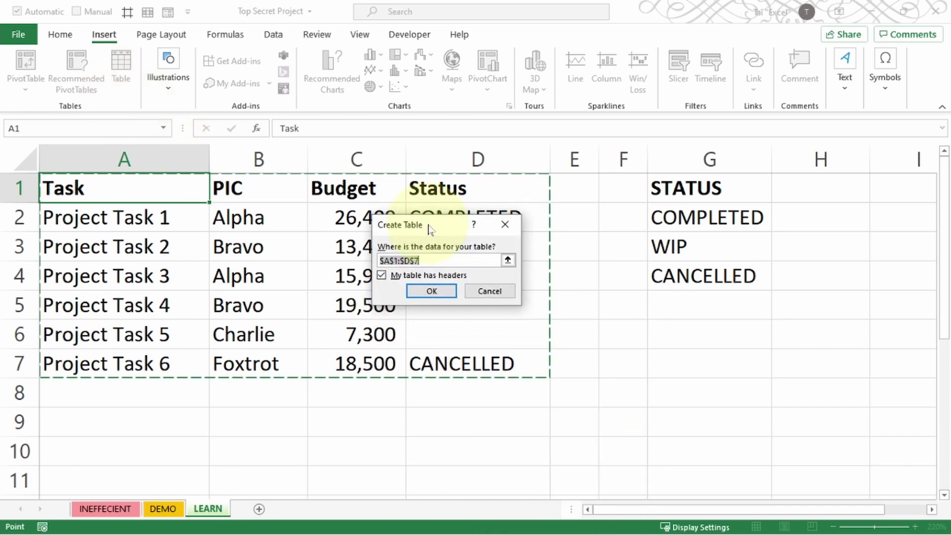
{"action": "left_click", "coordinate": [429, 292]}
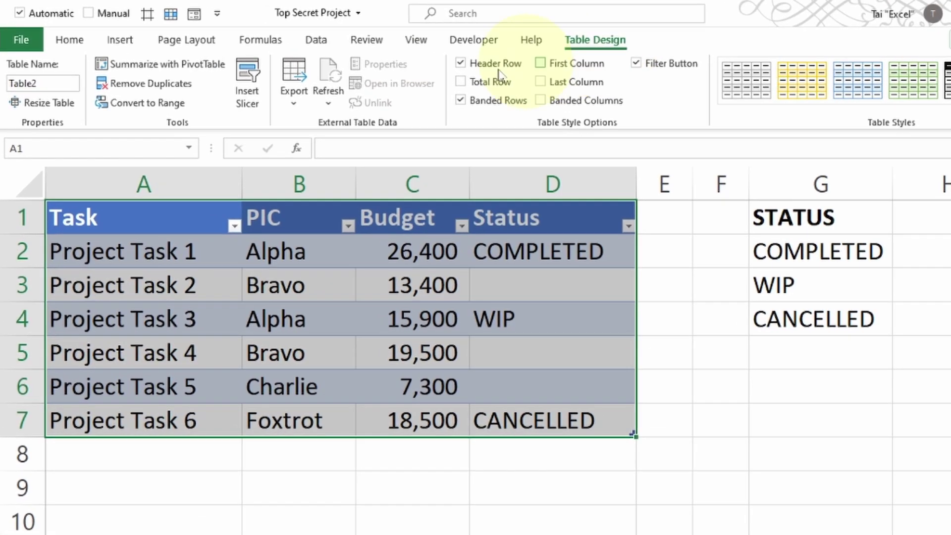
Step: Rename the task table from Table2 to TableProject
{"action": "left_click", "coordinate": [37, 72]}
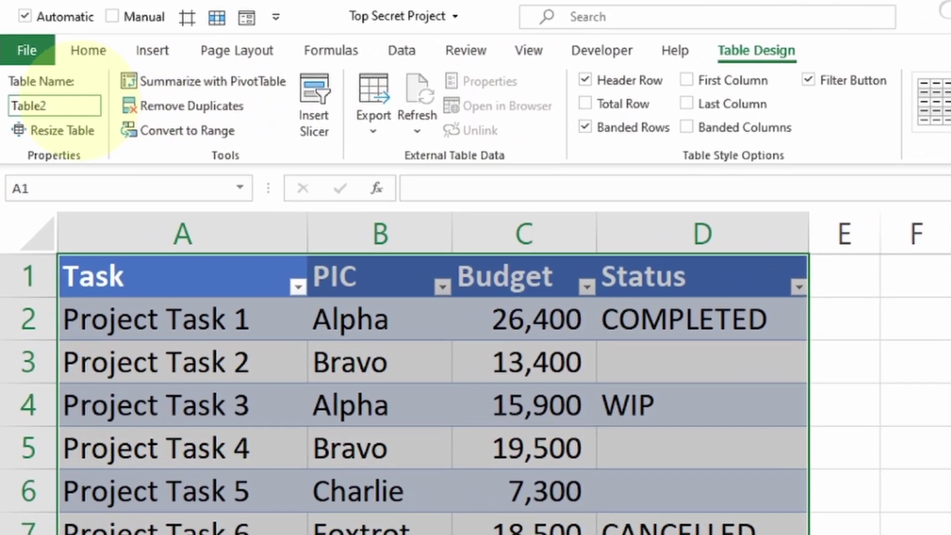
{"action": "left_click", "coordinate": [79, 104]}
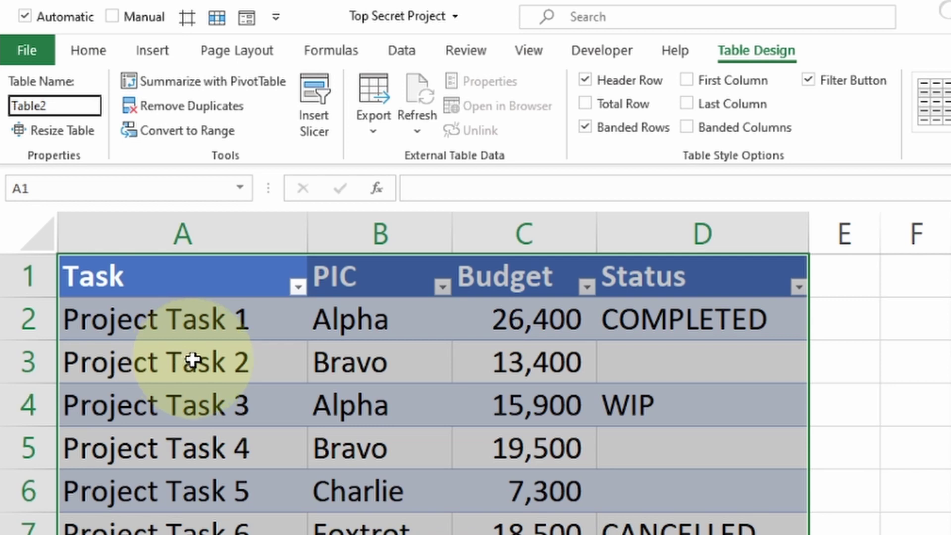
{"action": "left_click", "coordinate": [94, 105]}
{"action": "key", "text": "BackSpace"}
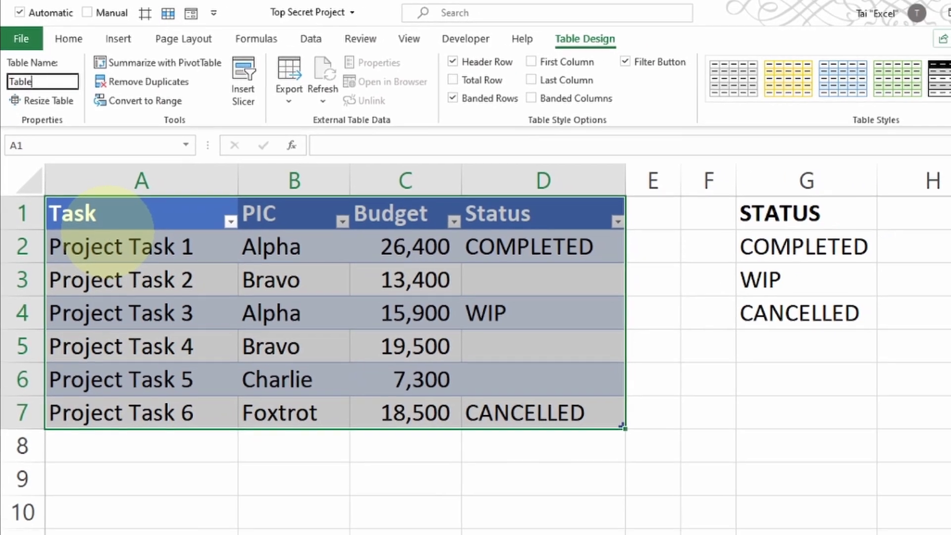
{"action": "type", "text": "Project"}
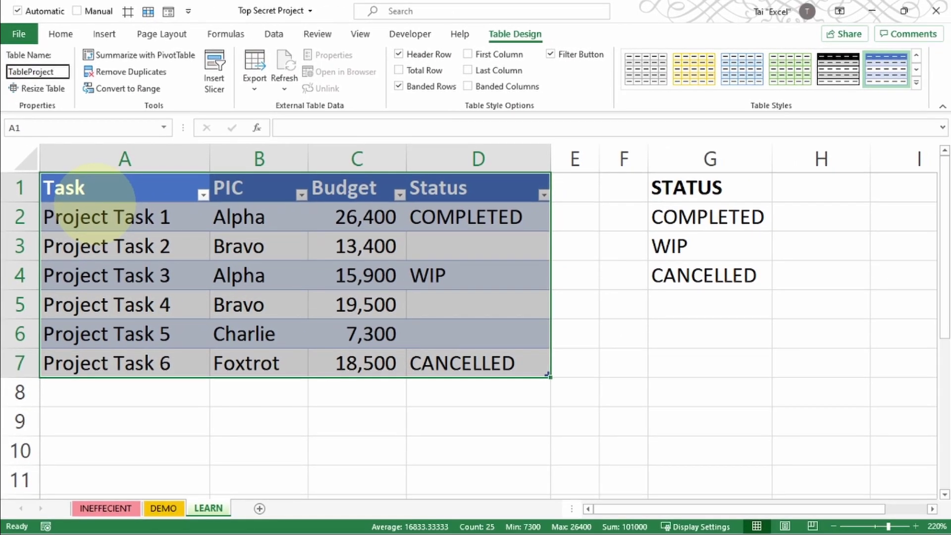
{"action": "key", "text": "Return"}
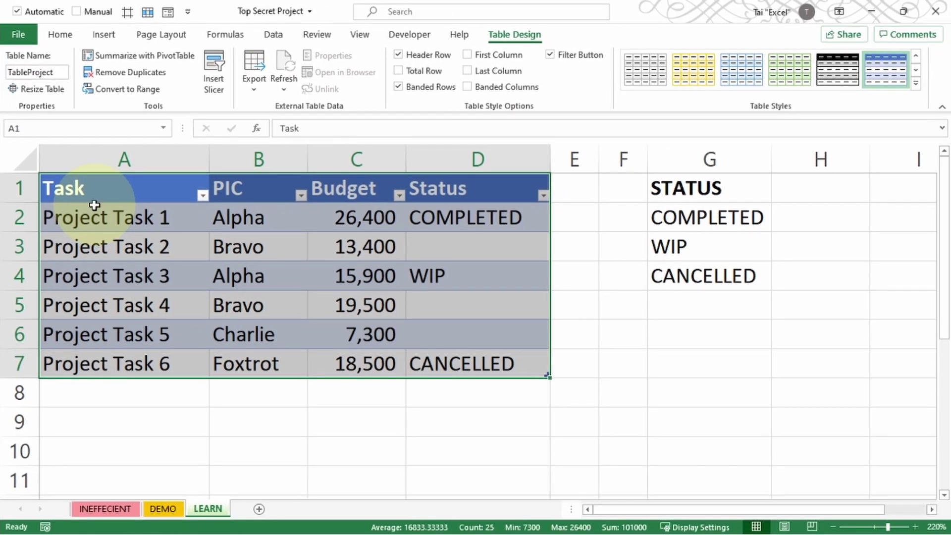
Step: Convert the STATUS list G1:G4 into a table with Ctrl+T
{"action": "left_click", "coordinate": [711, 192]}
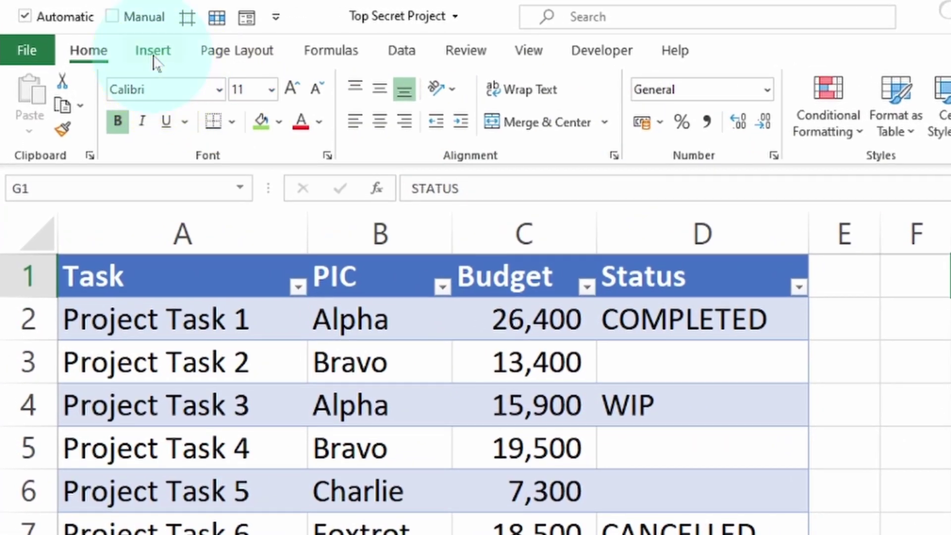
{"action": "left_click", "coordinate": [106, 38]}
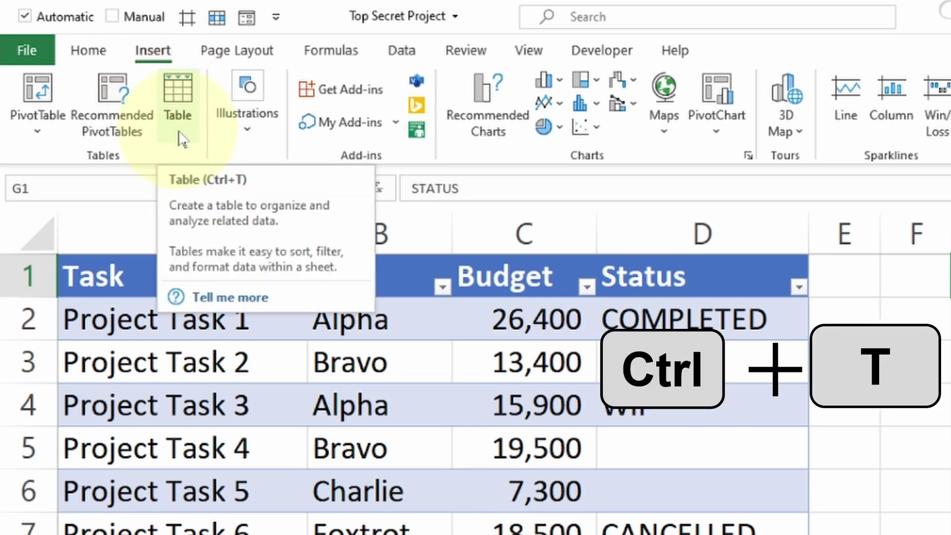
{"action": "key", "text": "ctrl+t"}
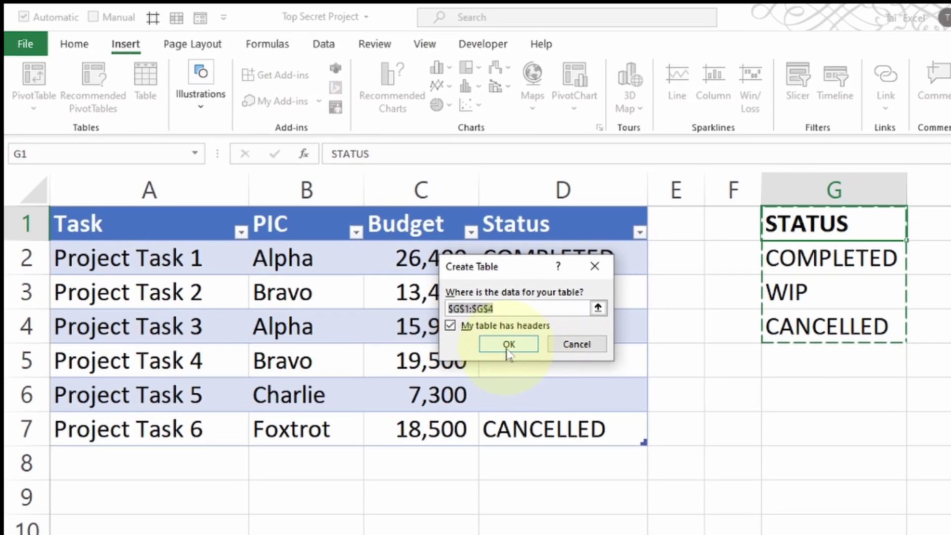
{"action": "left_click", "coordinate": [508, 344]}
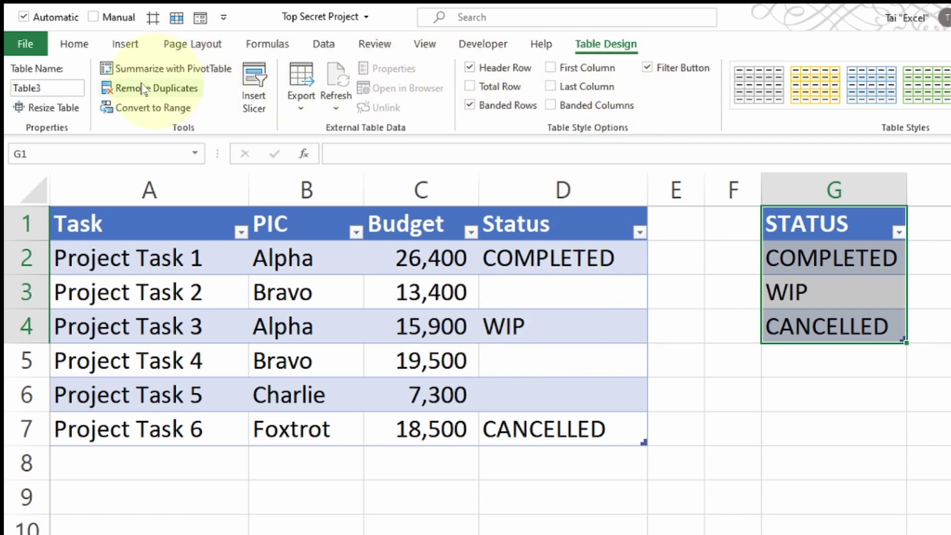
Step: Rename the new table from Table3 to TableTaskStatus
{"action": "left_click", "coordinate": [35, 88]}
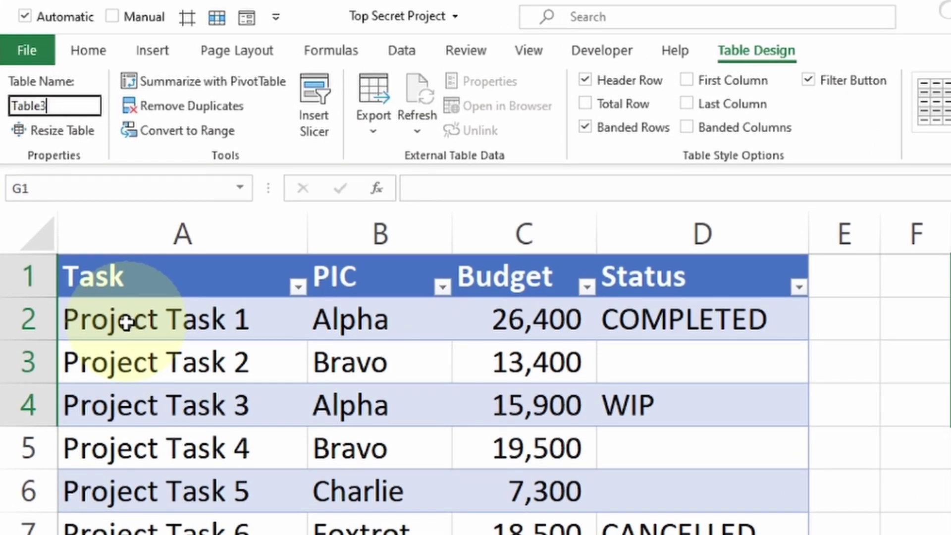
{"action": "key", "text": "BackSpace"}
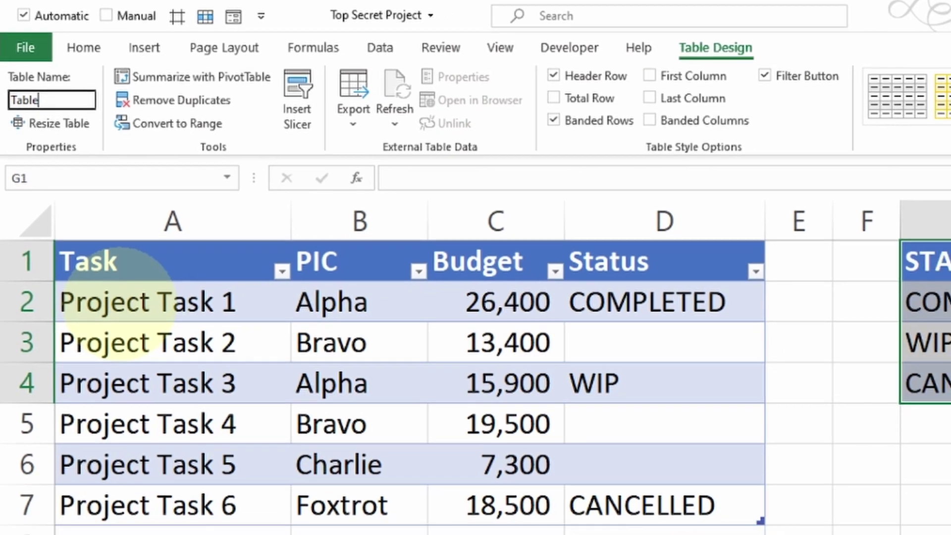
{"action": "type", "text": "TaskSt"}
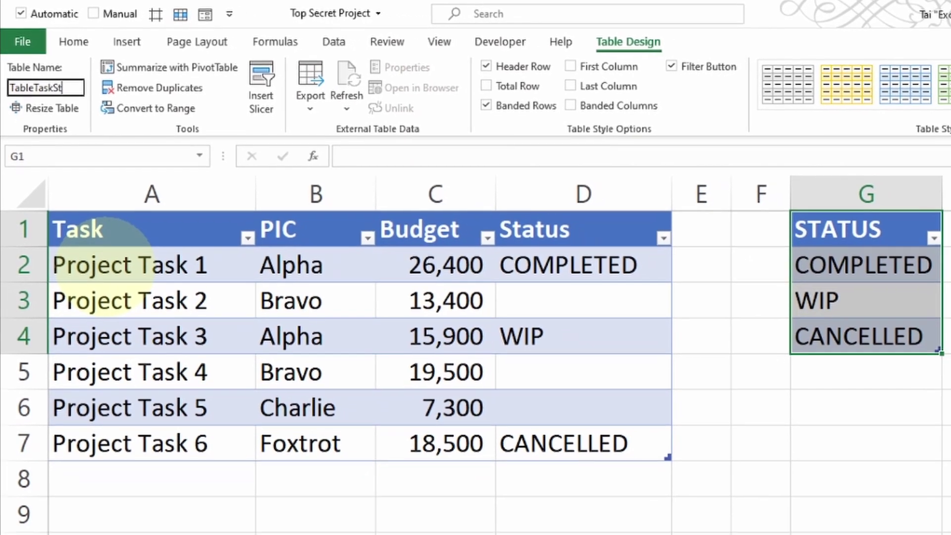
{"action": "type", "text": "atus"}
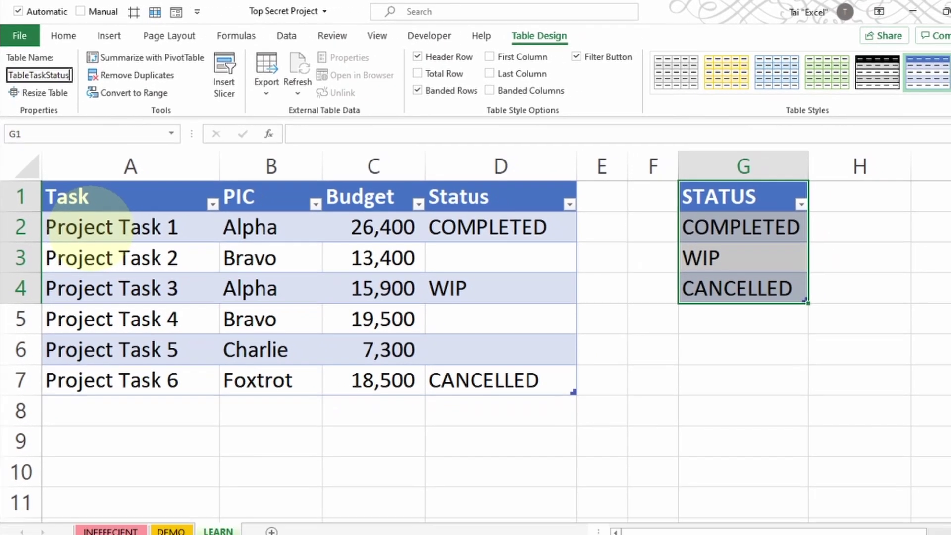
{"action": "key", "text": "Return"}
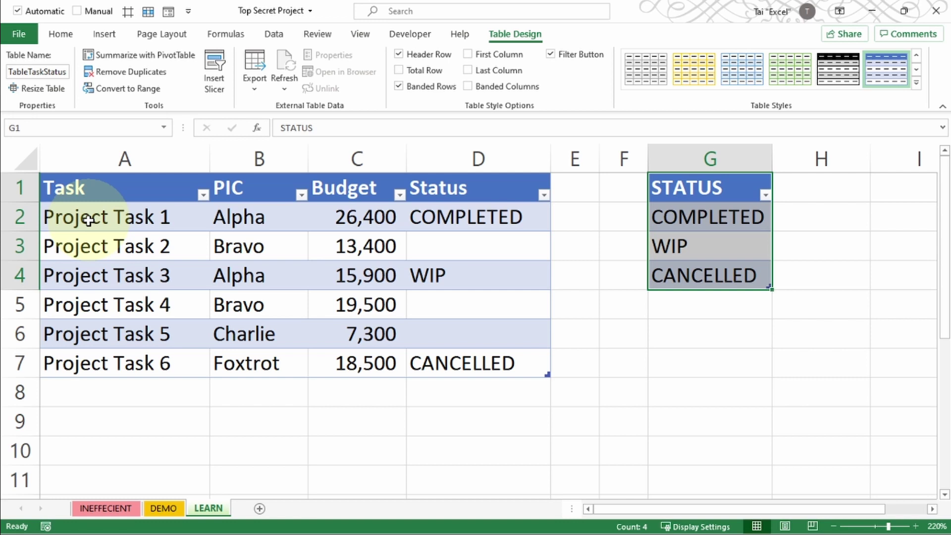
Step: Turn off banded rows, hide the sheet gridlines, and select the Status cells D2:D7
{"action": "left_click", "coordinate": [89, 221]}
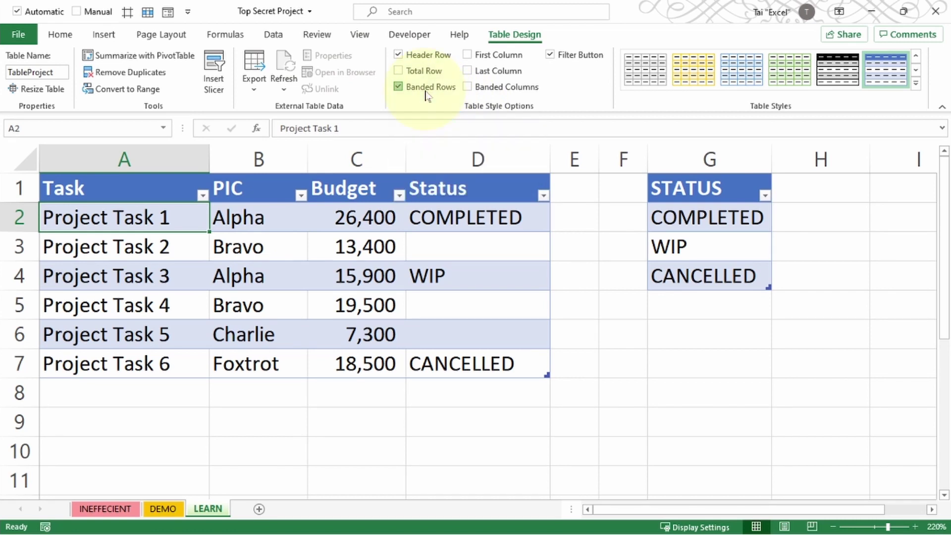
{"action": "left_click", "coordinate": [426, 92]}
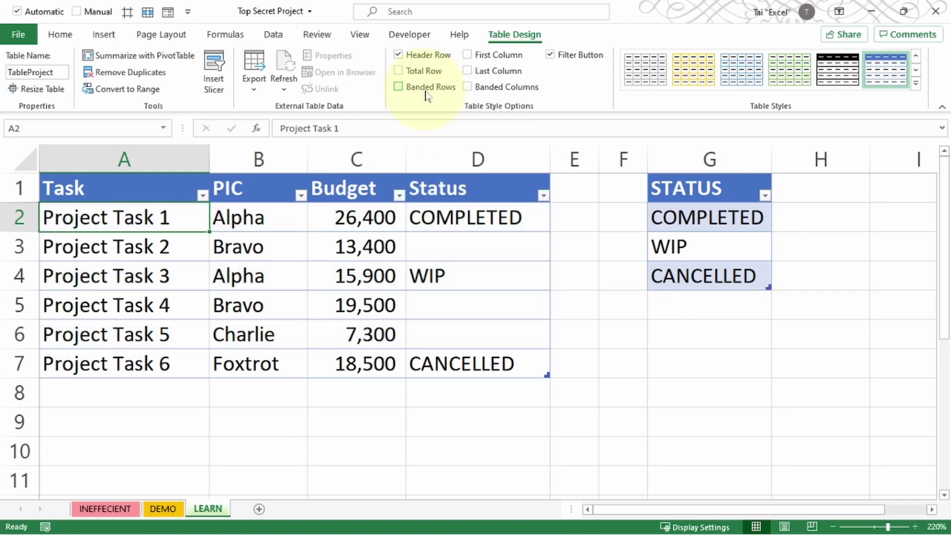
{"action": "left_click", "coordinate": [360, 35]}
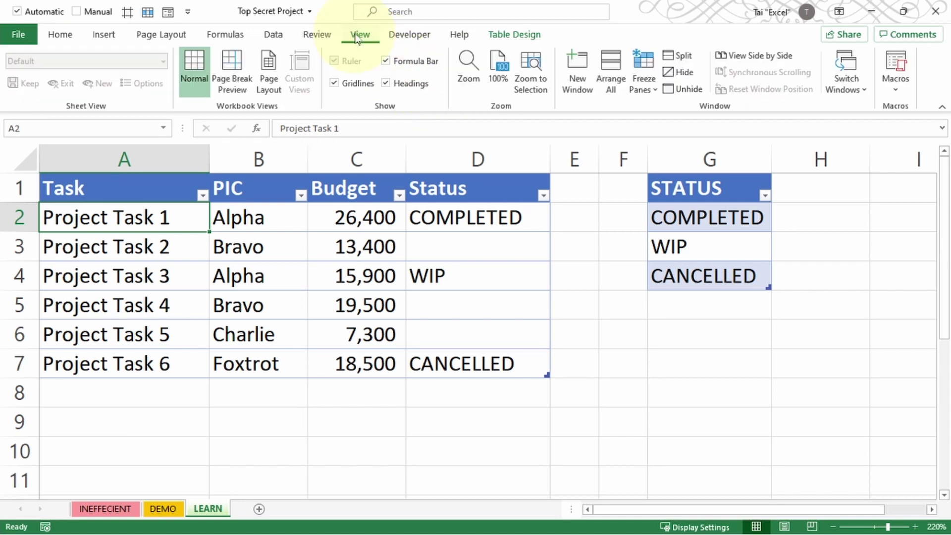
{"action": "left_click", "coordinate": [354, 89]}
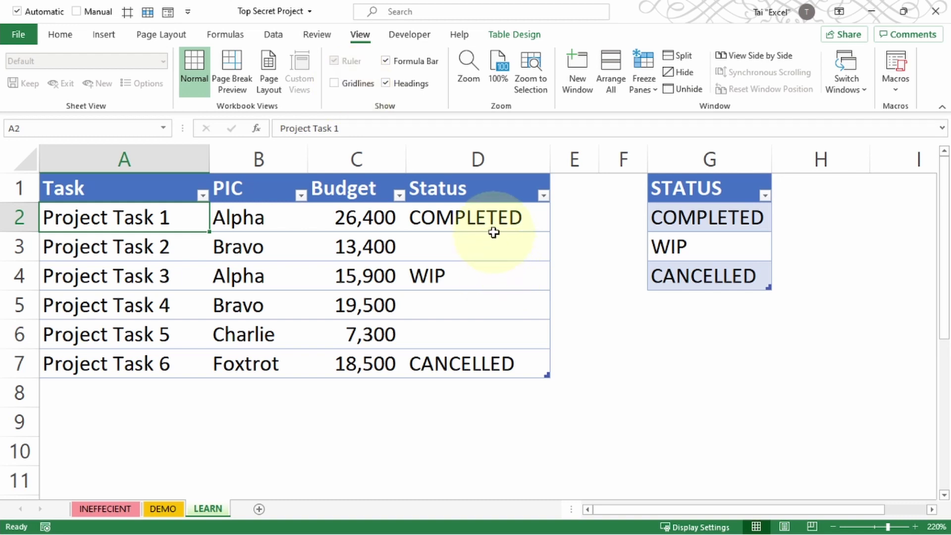
{"action": "left_click_drag", "start_coordinate": [492, 220], "coordinate": [483, 364]}
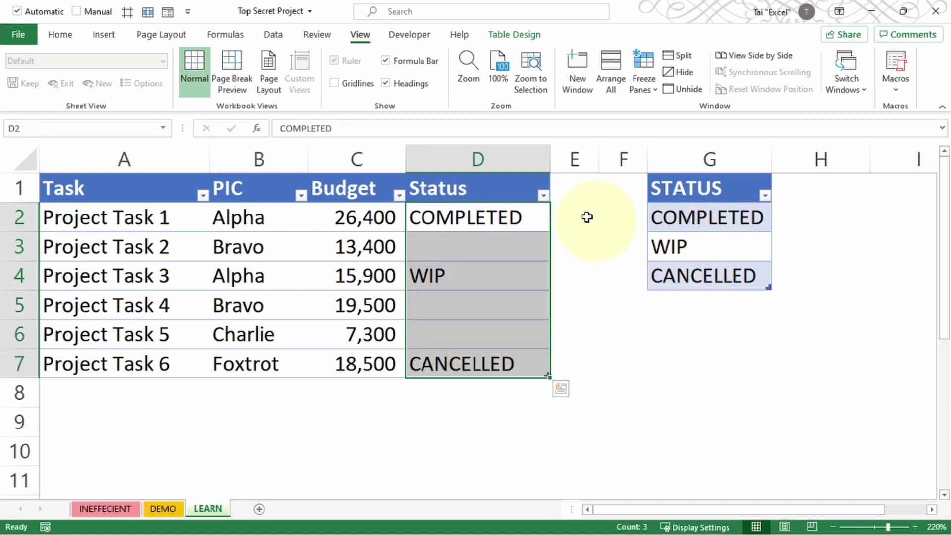
Step: Add a List data validation to D2:D7 with source =$G$2:$G$4
{"action": "left_click", "coordinate": [273, 34]}
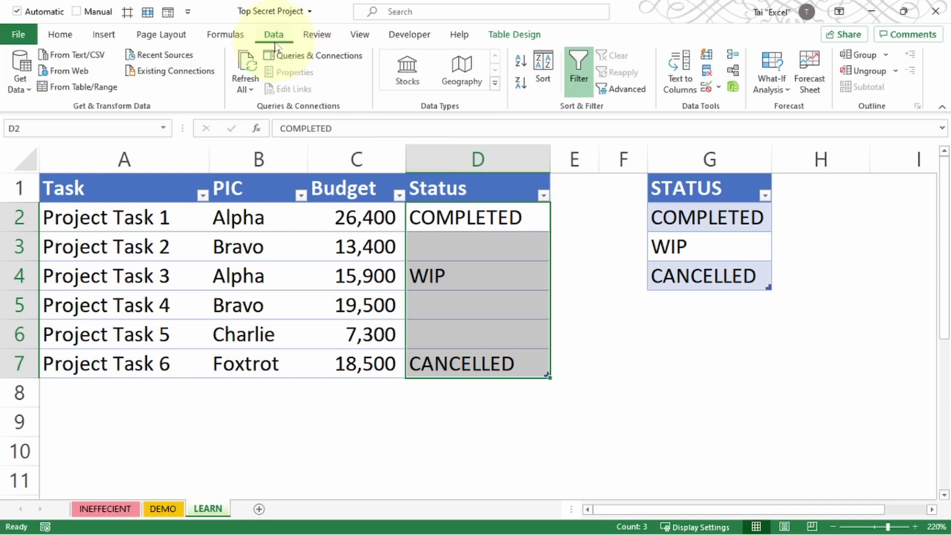
{"action": "left_click", "coordinate": [706, 90]}
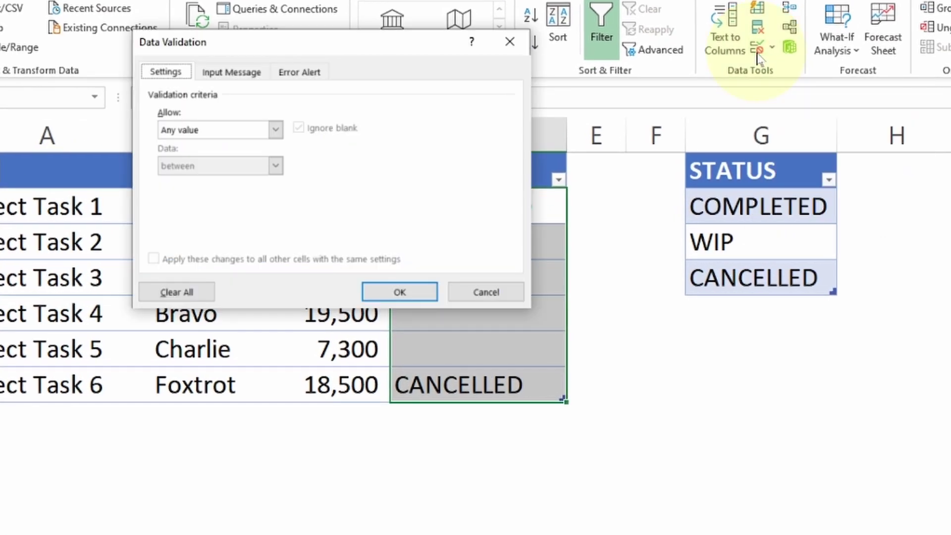
{"action": "left_click", "coordinate": [254, 133]}
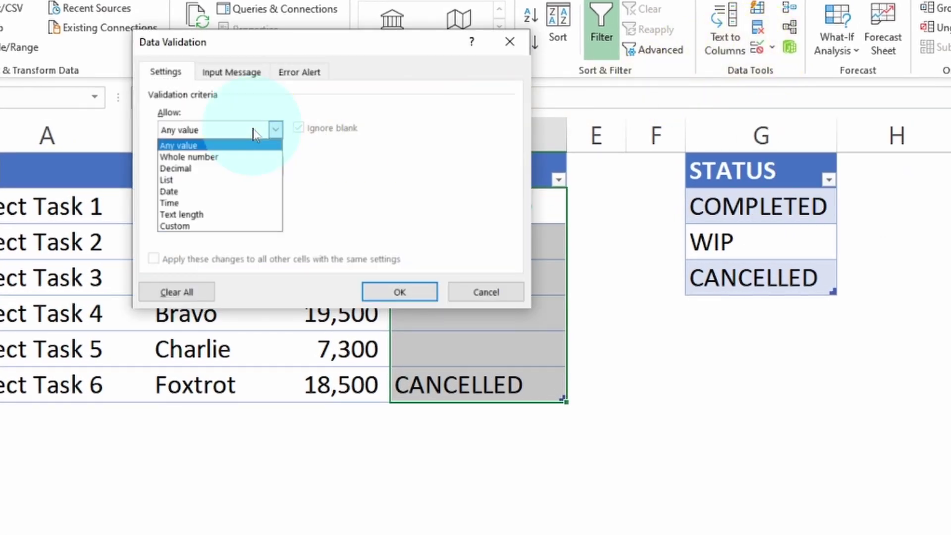
{"action": "left_click", "coordinate": [234, 181]}
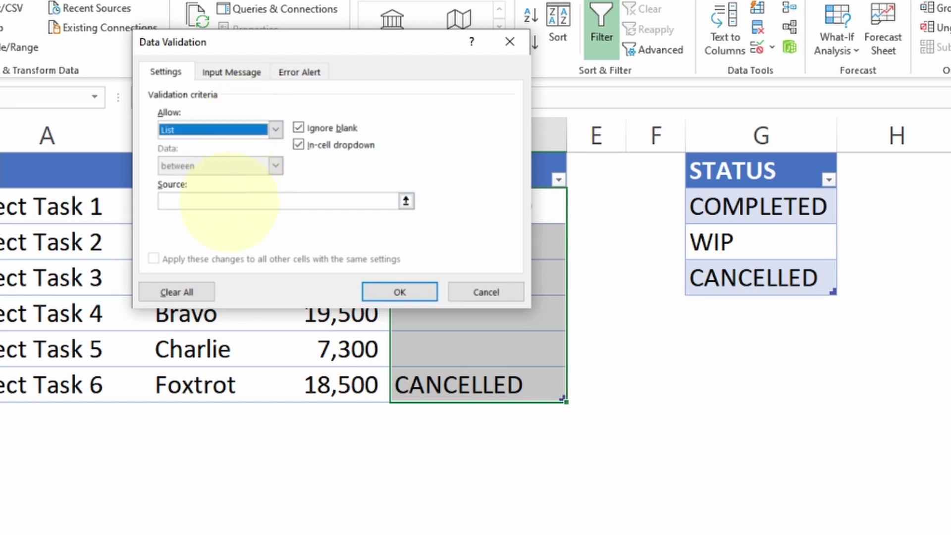
{"action": "left_click", "coordinate": [232, 202]}
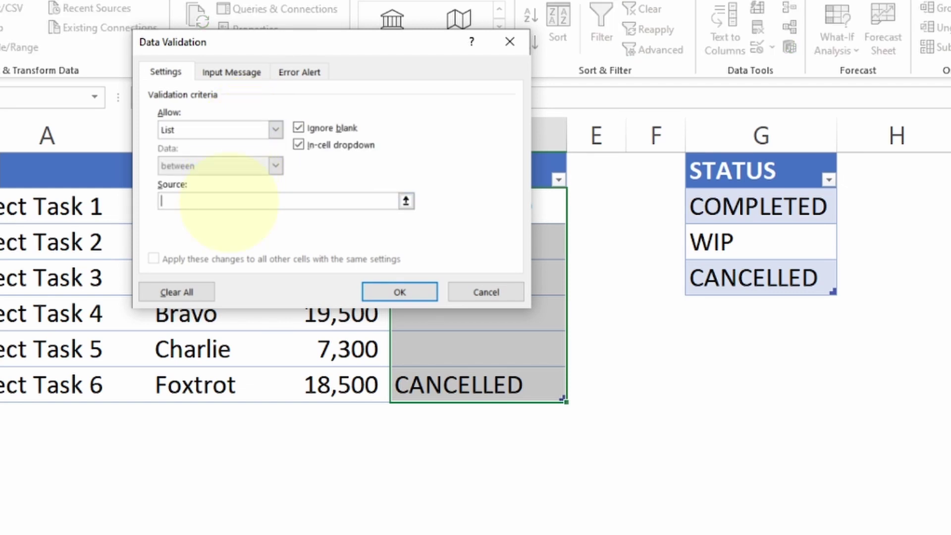
{"action": "left_click_drag", "start_coordinate": [732, 208], "coordinate": [730, 281]}
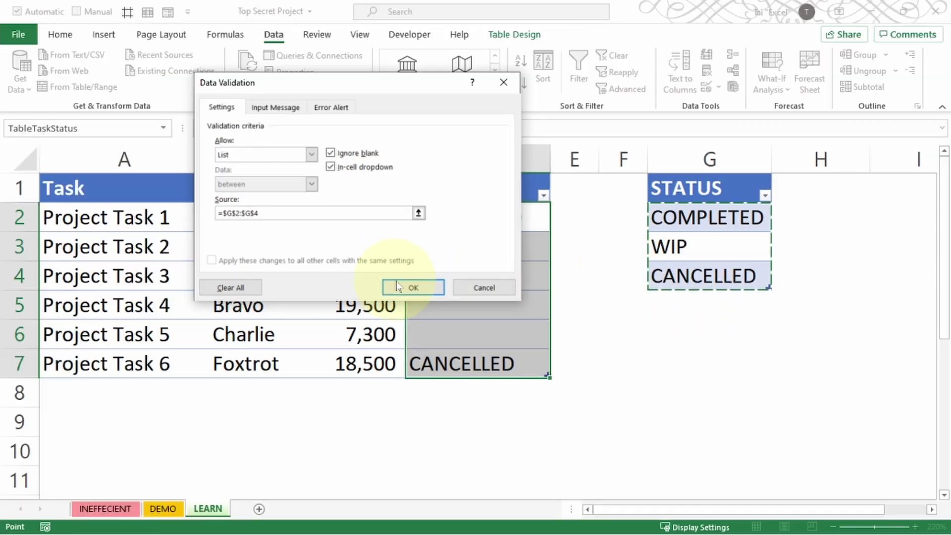
{"action": "left_click", "coordinate": [412, 287]}
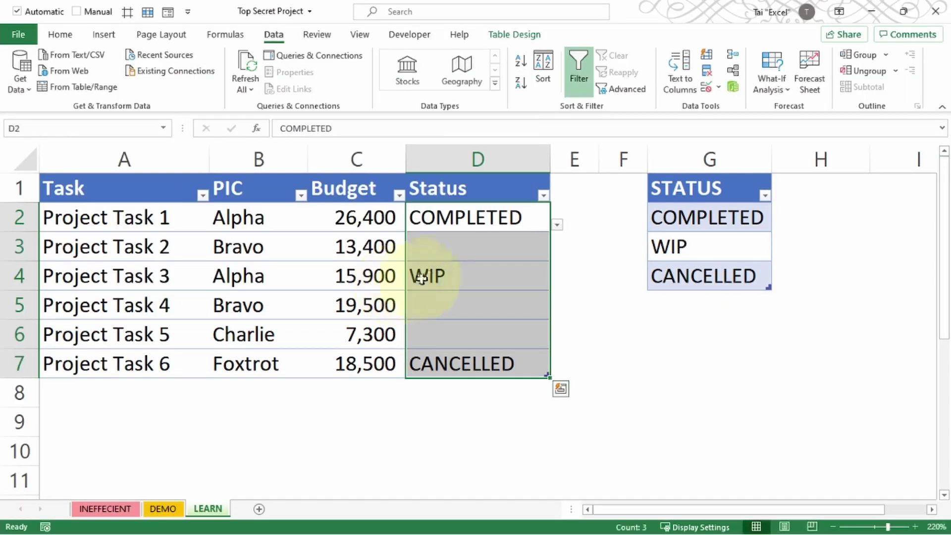
Step: Test the Status dropdown on D2 without changing its value
{"action": "left_click", "coordinate": [478, 221]}
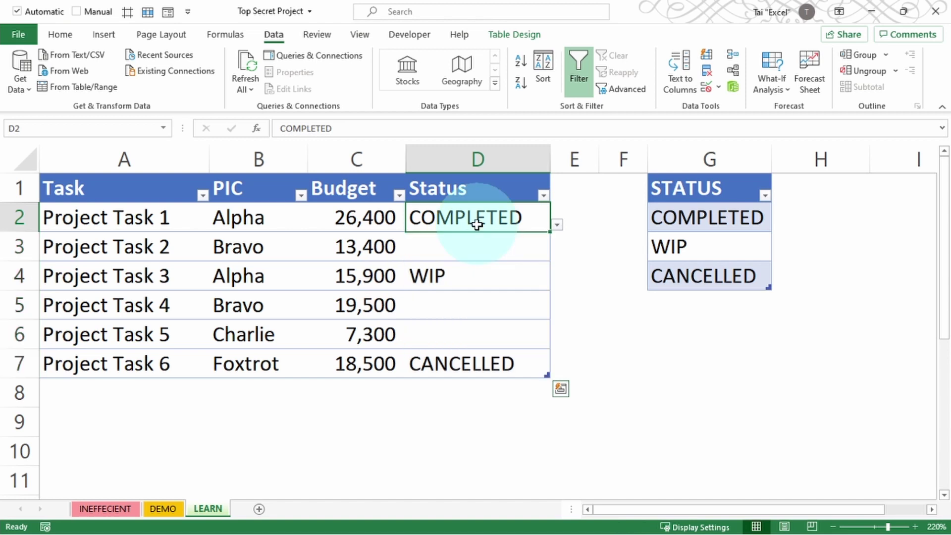
{"action": "left_click", "coordinate": [557, 225]}
{"action": "left_click", "coordinate": [558, 225]}
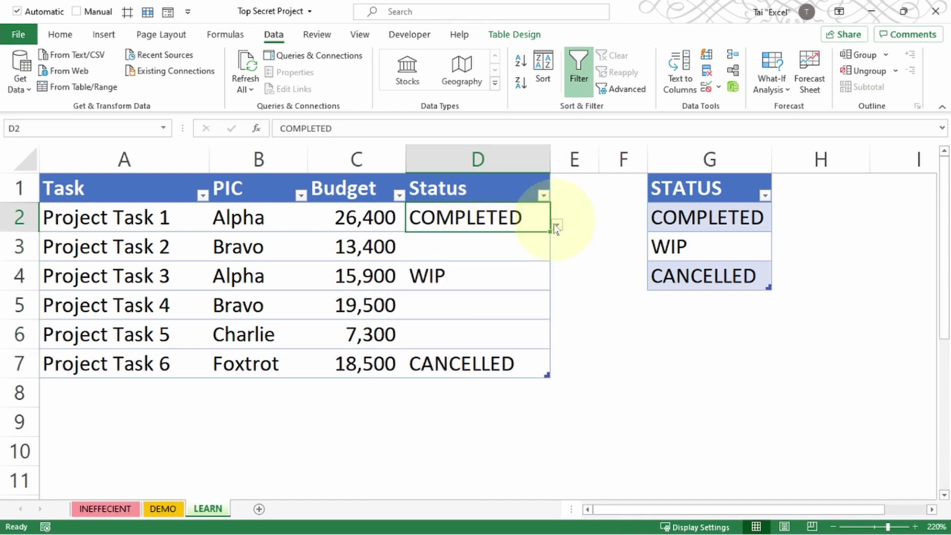
{"action": "left_click", "coordinate": [518, 239]}
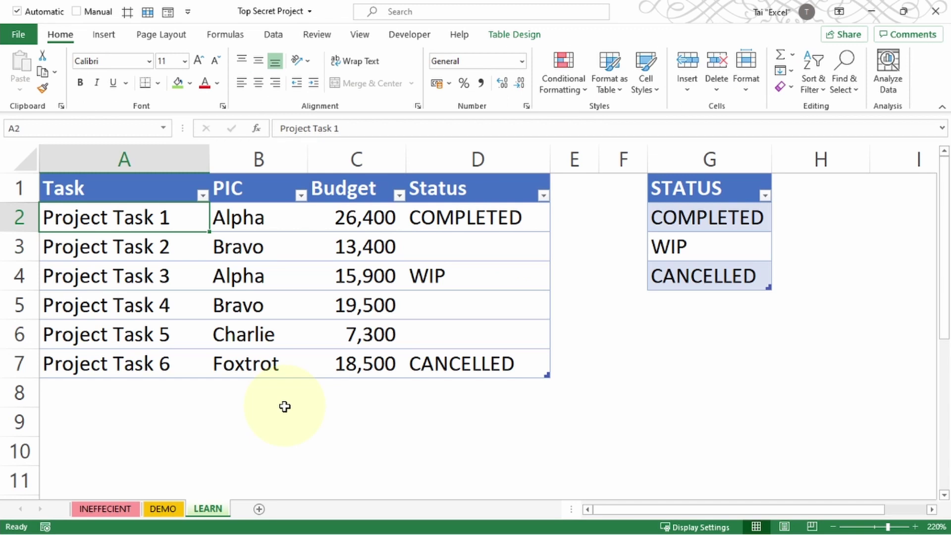
Step: Select the task rows A2:D7 and begin a new formula-based conditional formatting rule
{"action": "left_click_drag", "start_coordinate": [159, 217], "coordinate": [482, 366]}
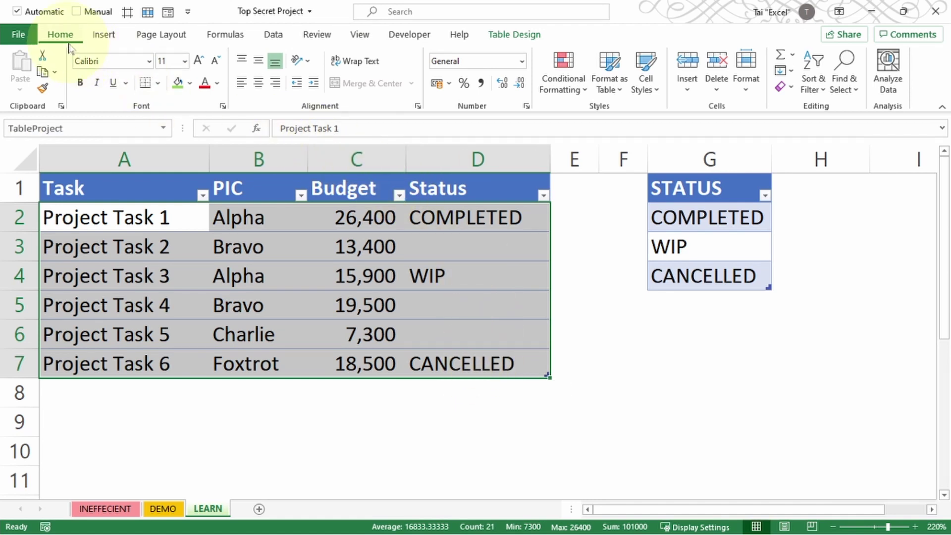
{"action": "left_click", "coordinate": [564, 89]}
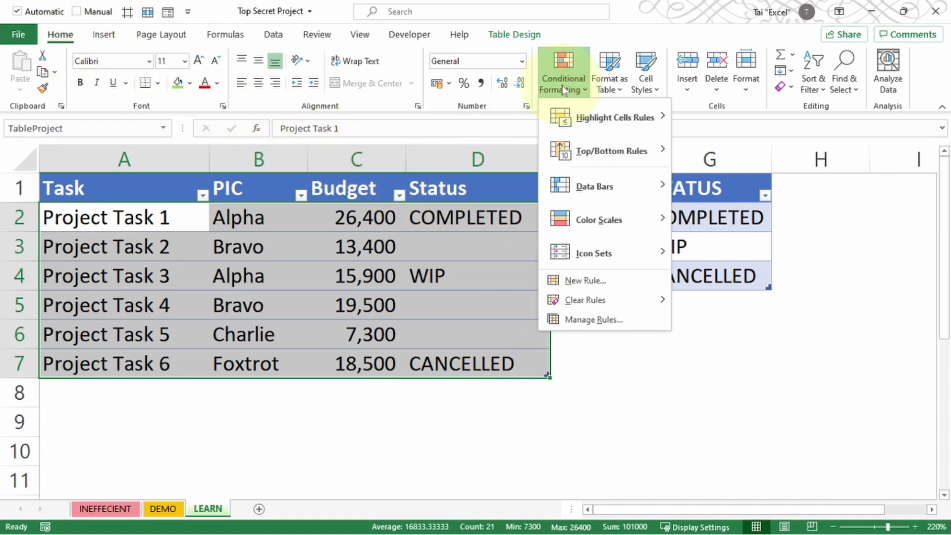
{"action": "left_click", "coordinate": [610, 281]}
{"action": "left_click_drag", "start_coordinate": [319, 81], "coordinate": [462, 264]}
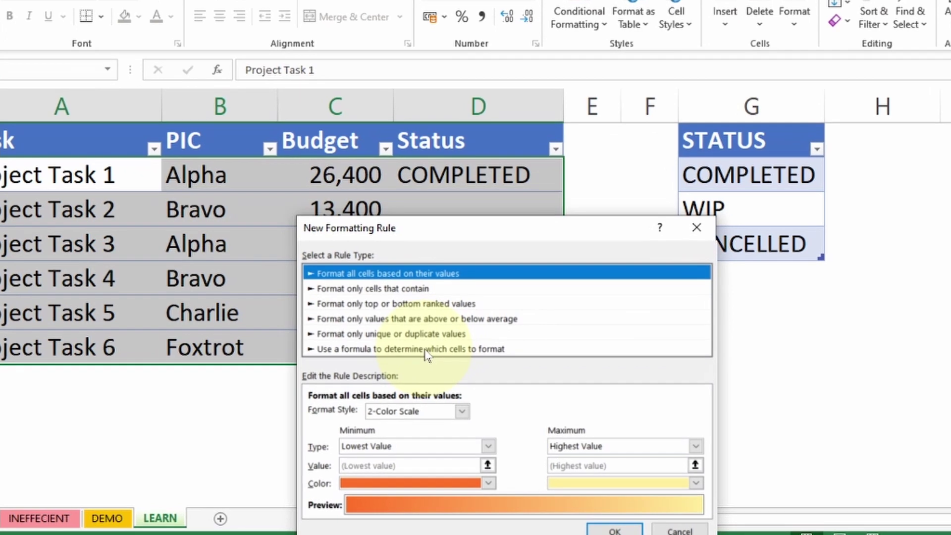
{"action": "left_click", "coordinate": [430, 361]}
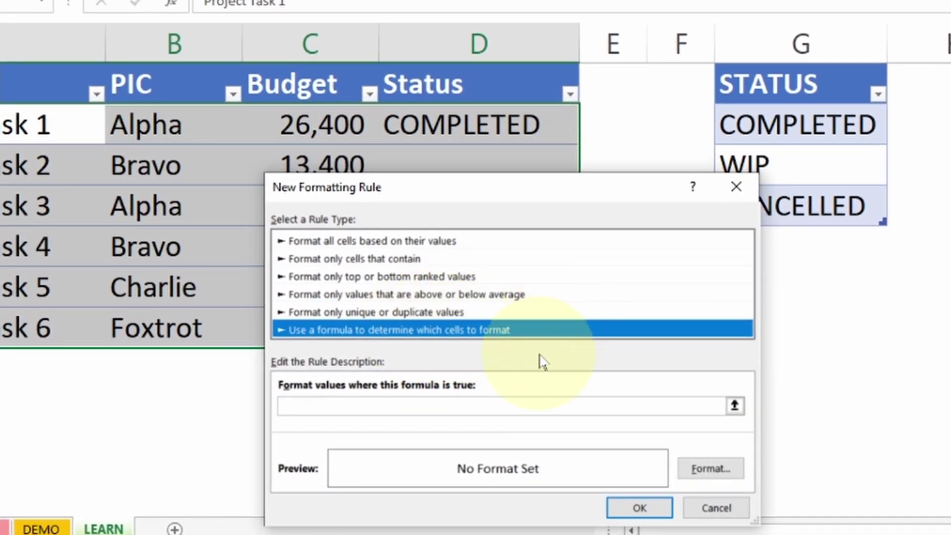
Step: Enter the rule formula =$D2="WIP"
{"action": "left_click", "coordinate": [499, 406]}
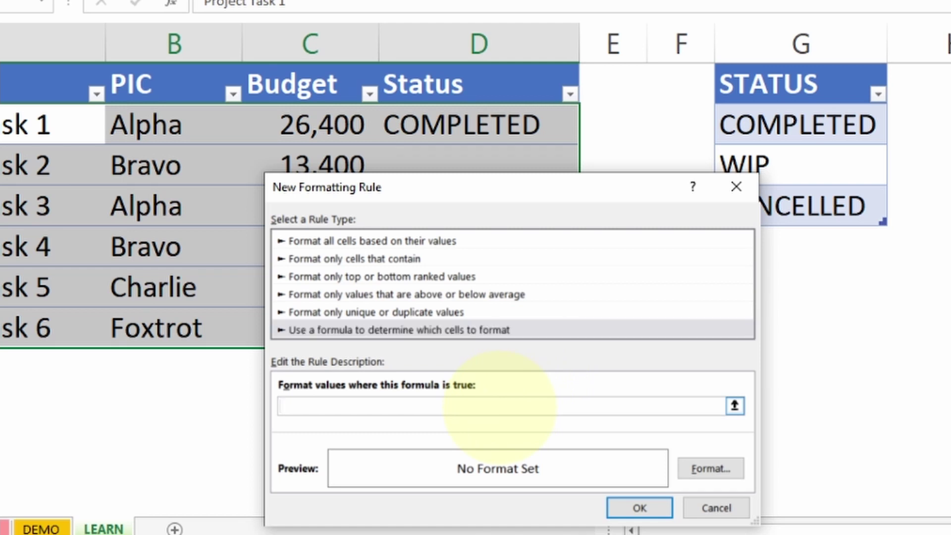
{"action": "left_click", "coordinate": [523, 132]}
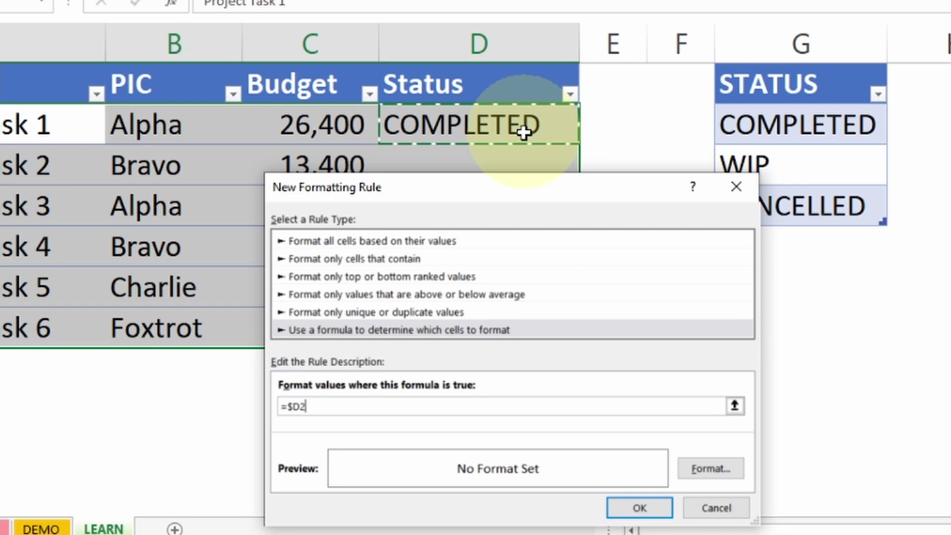
{"action": "type", "text": "=\"WIP"}
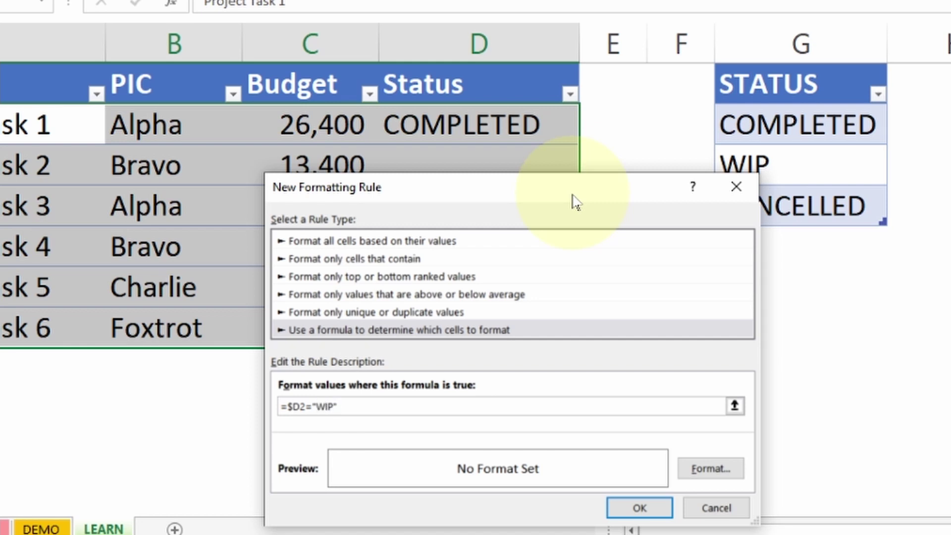
Step: Give the WIP rule a light yellow fill and apply it
{"action": "left_click", "coordinate": [728, 477]}
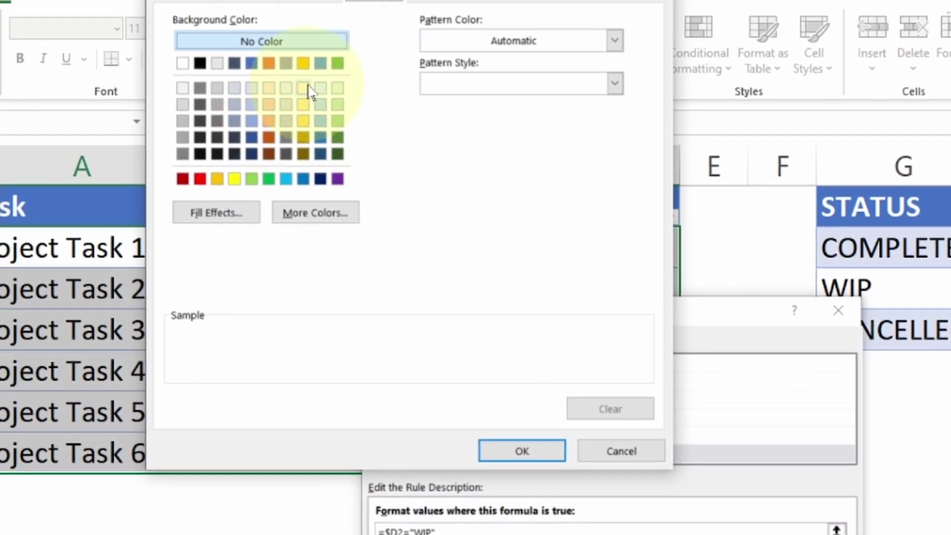
{"action": "left_click", "coordinate": [338, 131]}
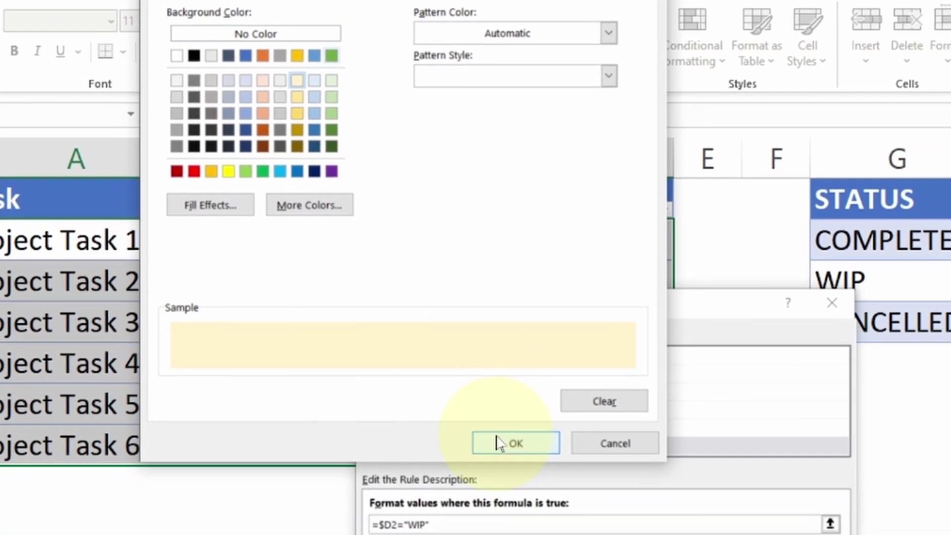
{"action": "left_click", "coordinate": [502, 442]}
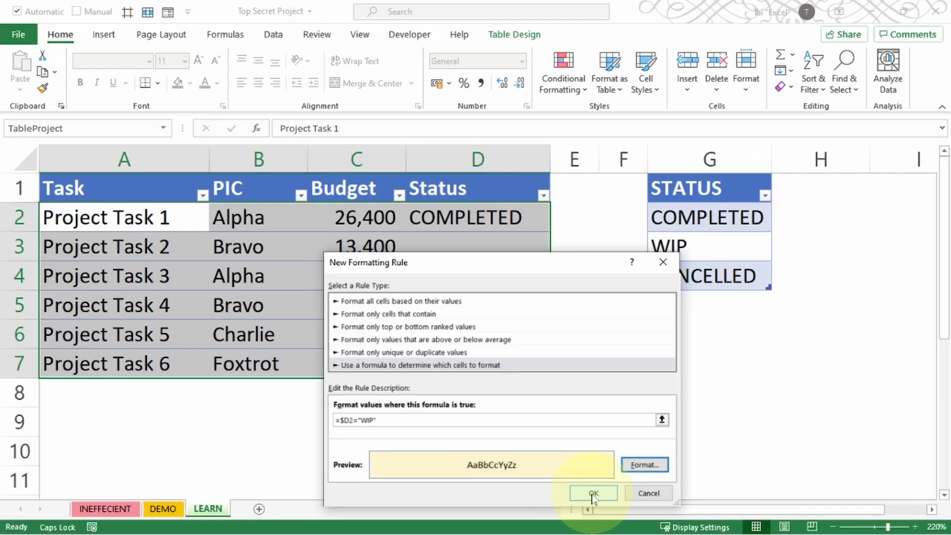
{"action": "left_click", "coordinate": [639, 507]}
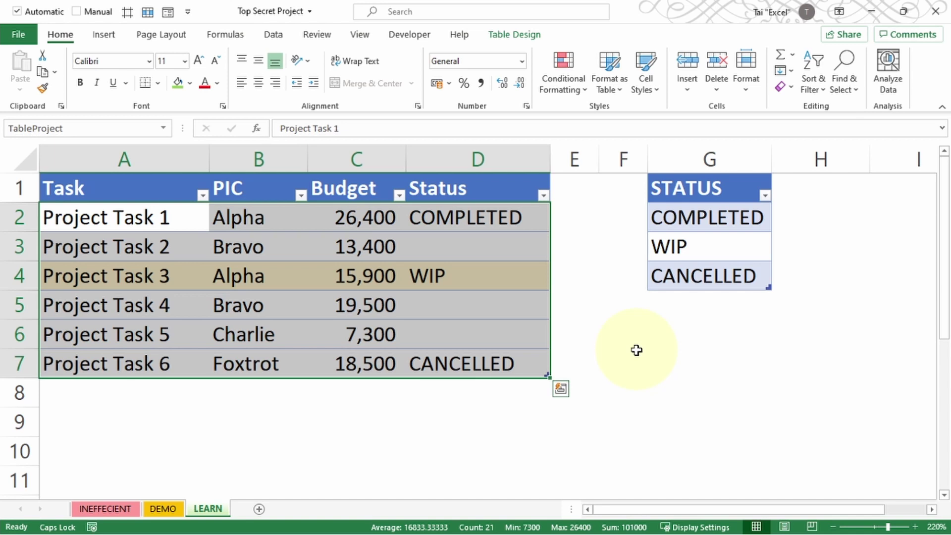
Step: Create a new formula rule =$D2="COMPLETED" for the task rows
{"action": "left_click", "coordinate": [567, 85]}
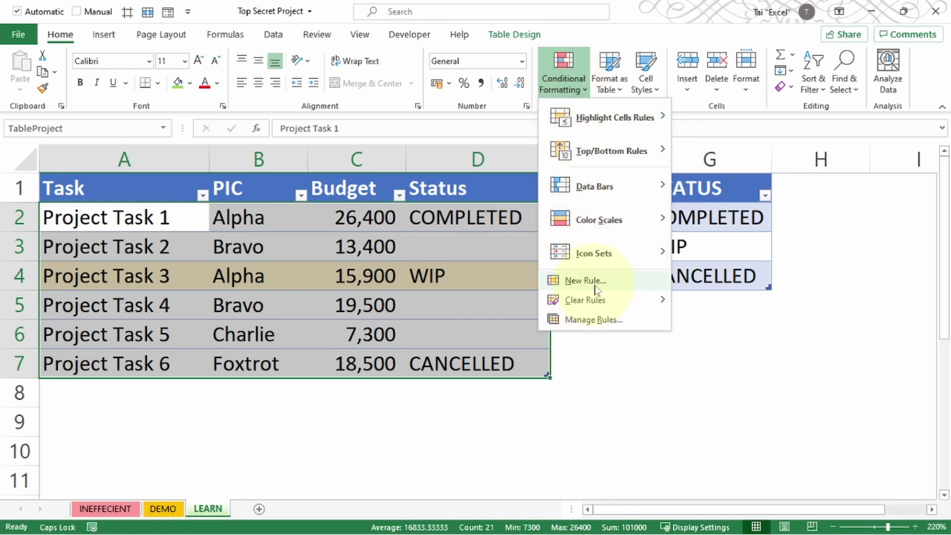
{"action": "left_click", "coordinate": [579, 280]}
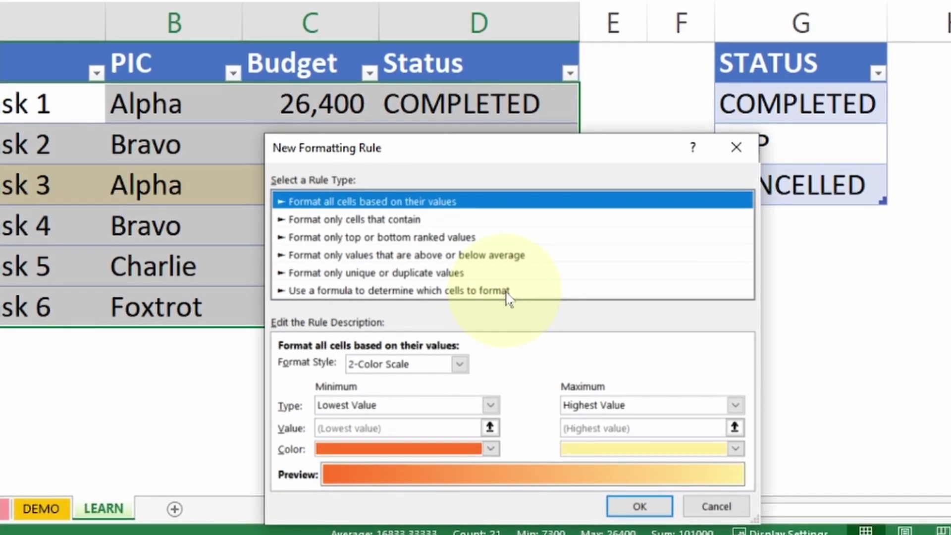
{"action": "left_click", "coordinate": [508, 298]}
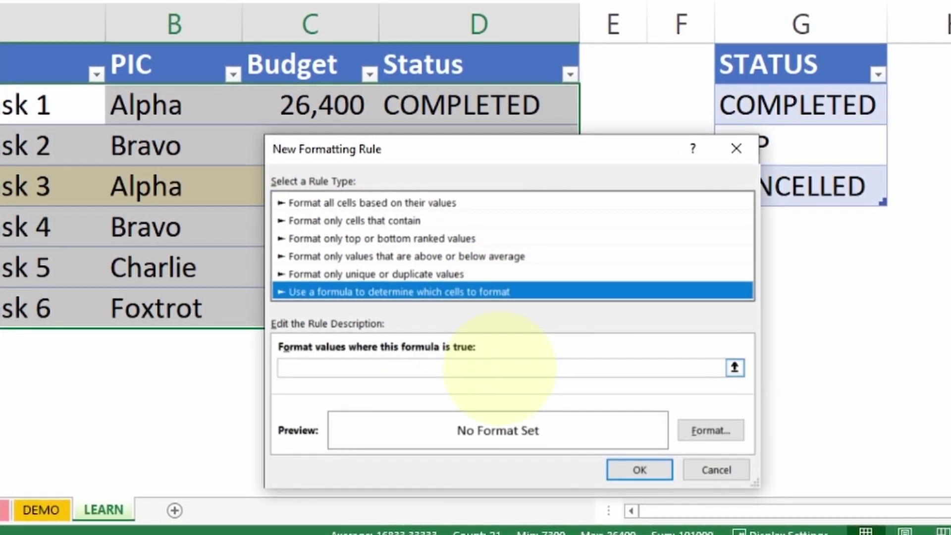
{"action": "left_click", "coordinate": [500, 368]}
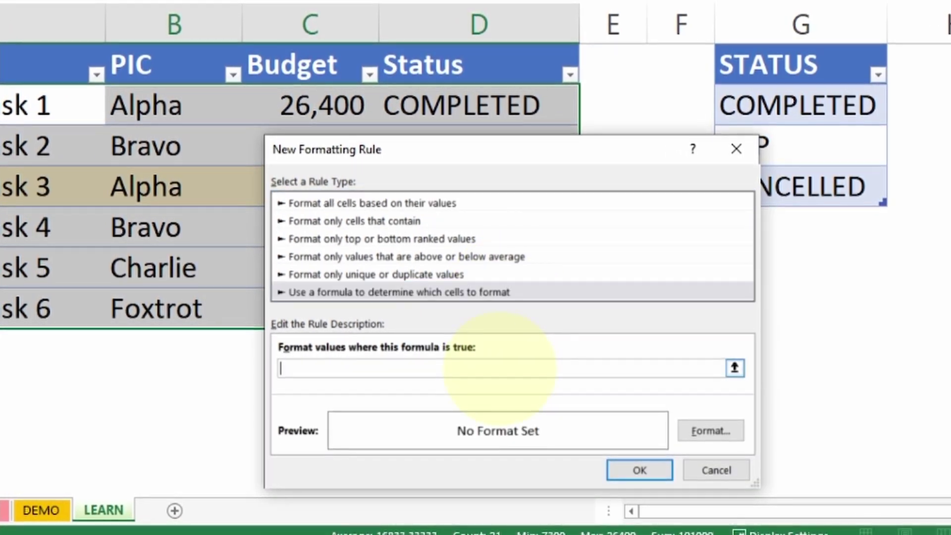
{"action": "left_click", "coordinate": [500, 102]}
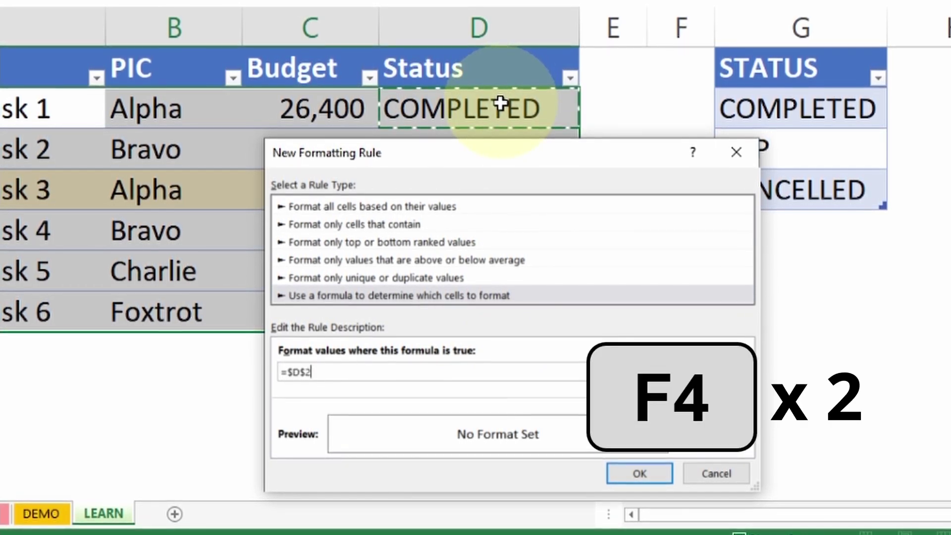
{"action": "key", "text": "F4"}
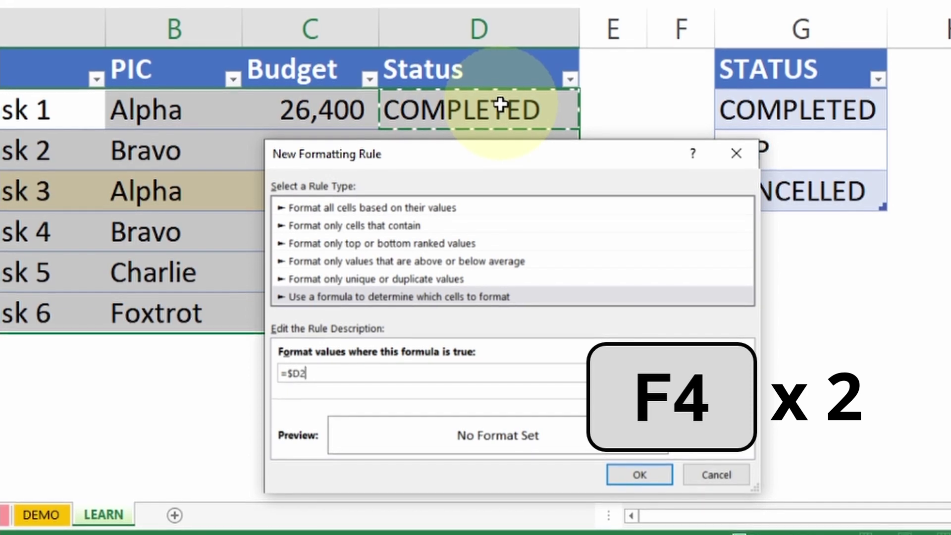
{"action": "type", "text": "=\"COMPLETED"}
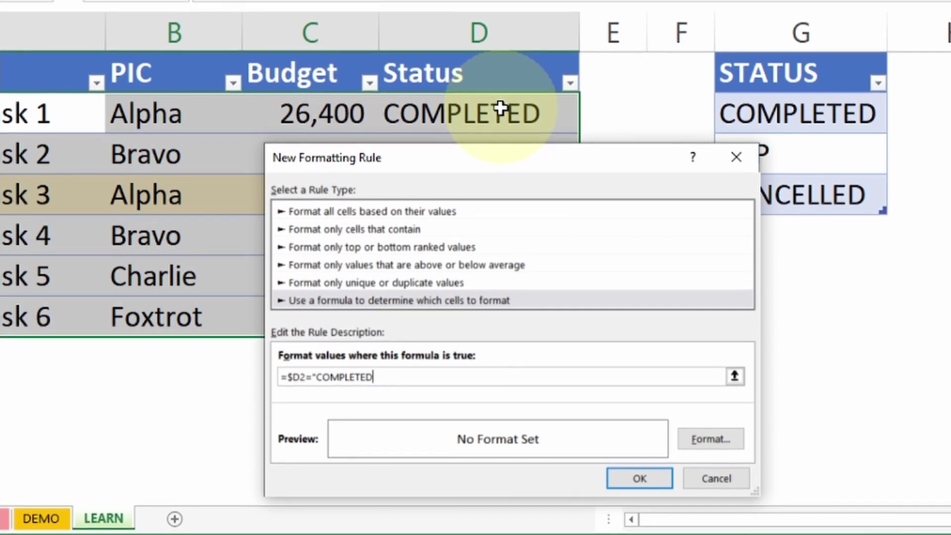
{"action": "type", "text": "\""}
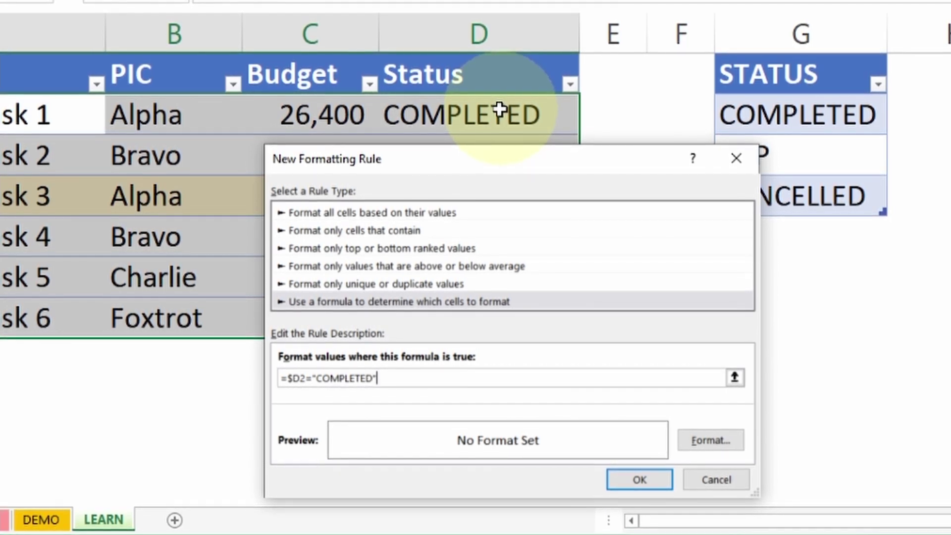
Step: Give the COMPLETED rule a green fill and apply it
{"action": "left_click", "coordinate": [710, 440]}
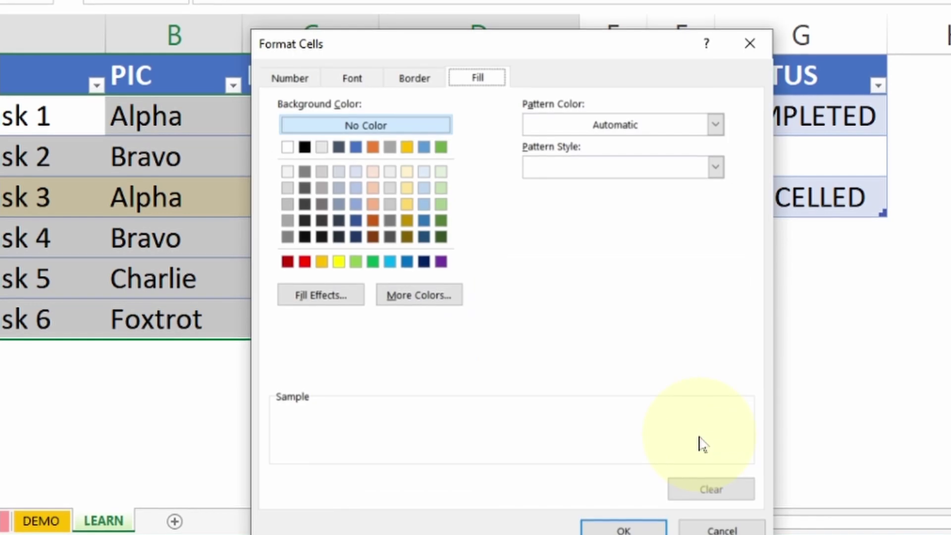
{"action": "left_click", "coordinate": [374, 263]}
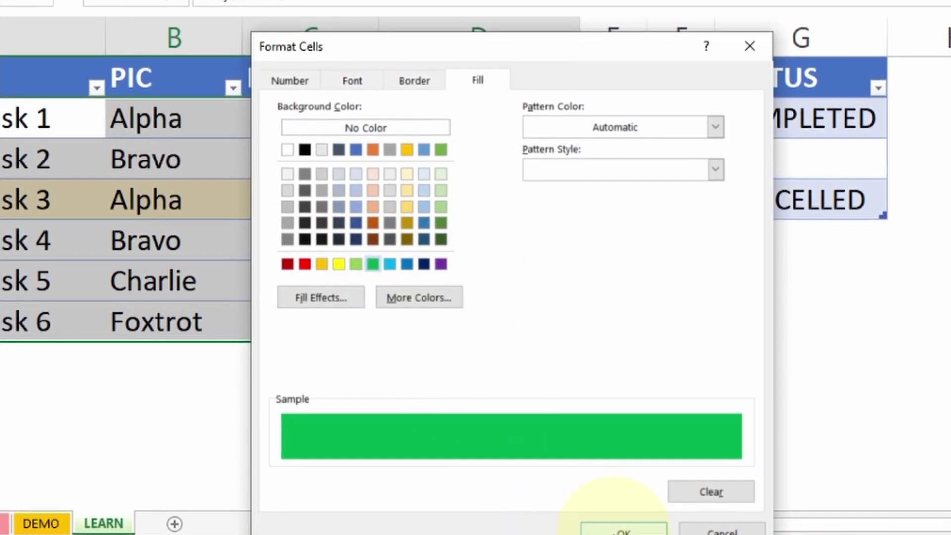
{"action": "left_click", "coordinate": [623, 529]}
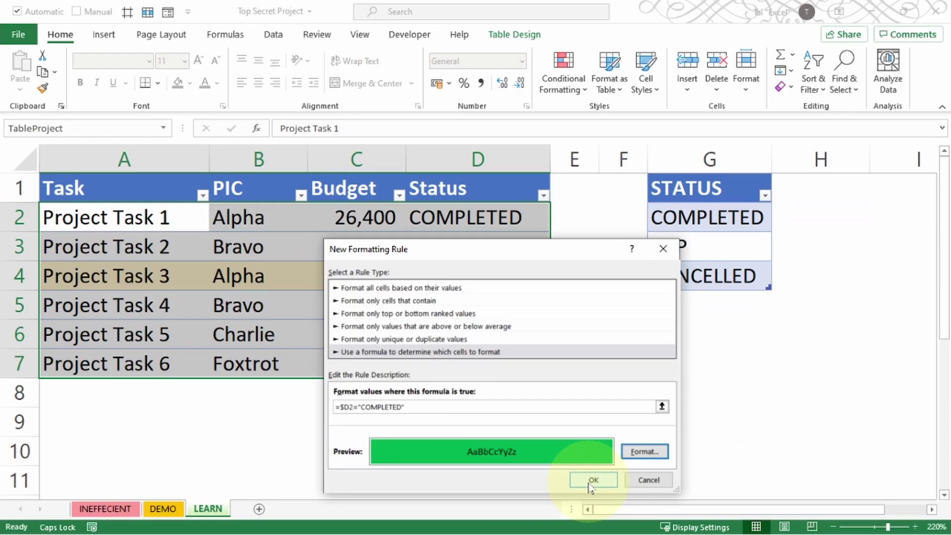
{"action": "left_click", "coordinate": [590, 480]}
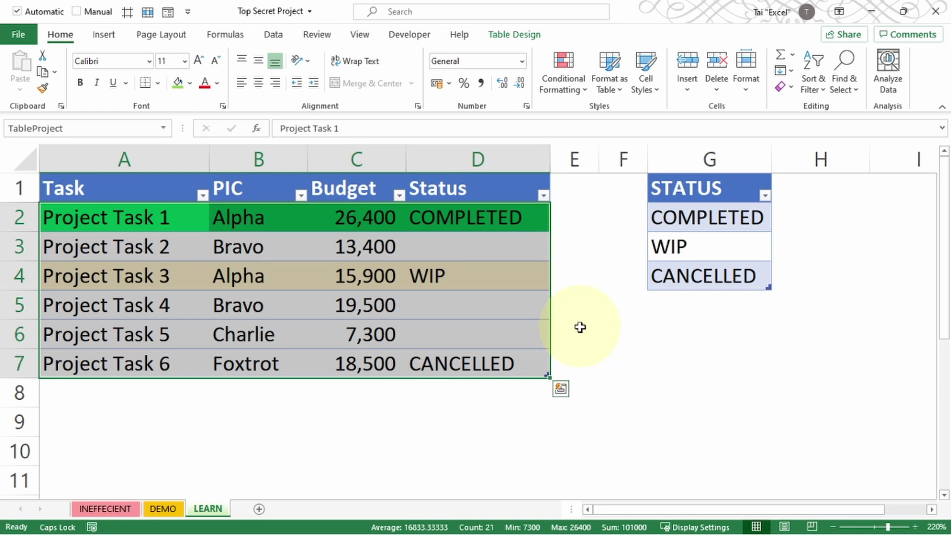
Step: In the rules manager, duplicate the =$D2="COMPLETED" rule
{"action": "left_click", "coordinate": [572, 89]}
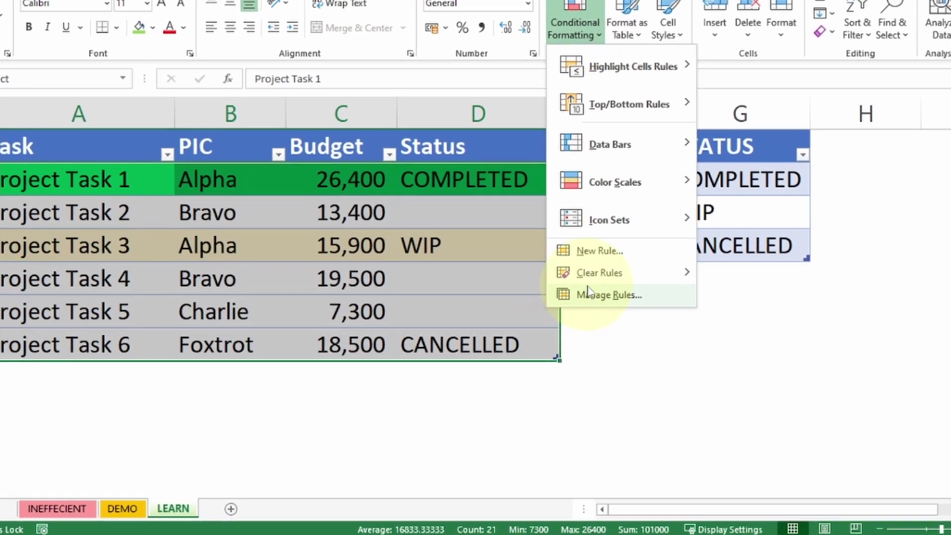
{"action": "left_click", "coordinate": [576, 319]}
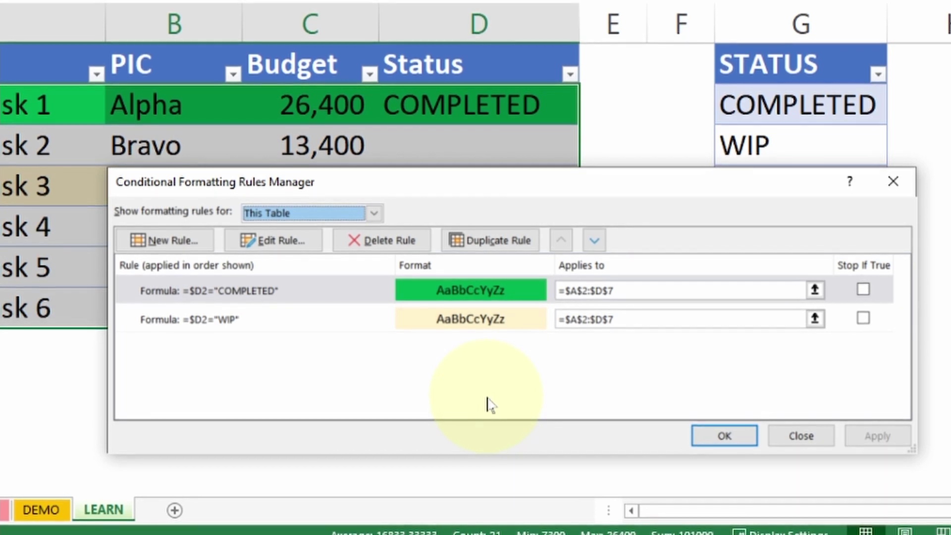
{"action": "left_click", "coordinate": [459, 285]}
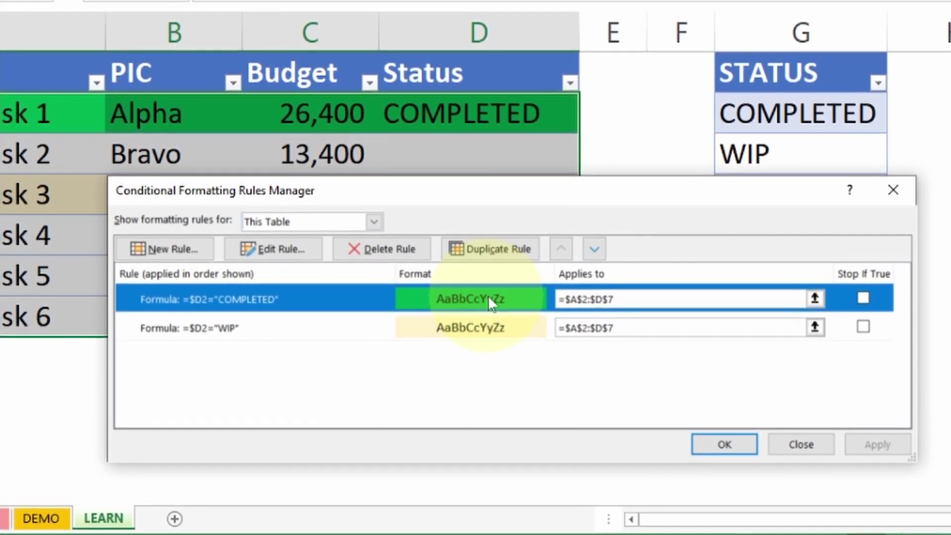
{"action": "left_click_drag", "start_coordinate": [510, 197], "coordinate": [477, 251]}
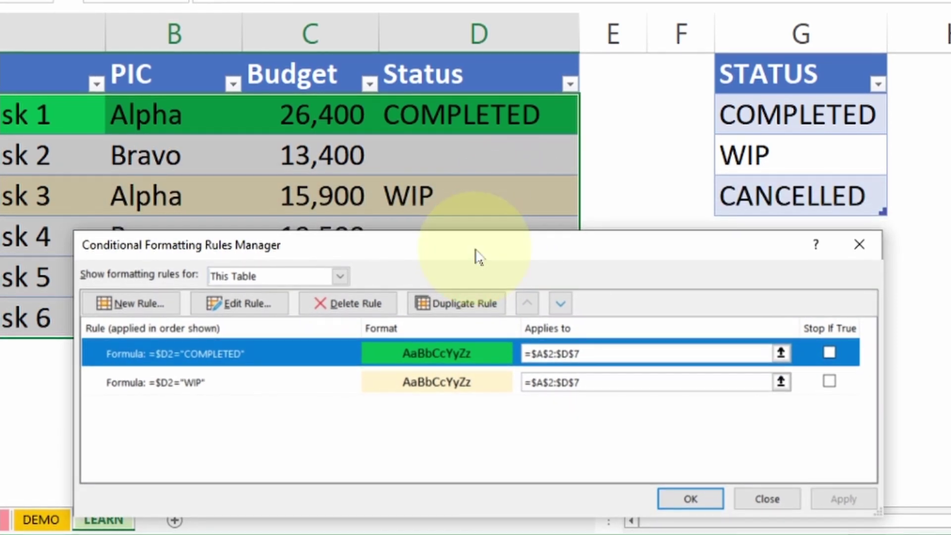
{"action": "left_click", "coordinate": [449, 305]}
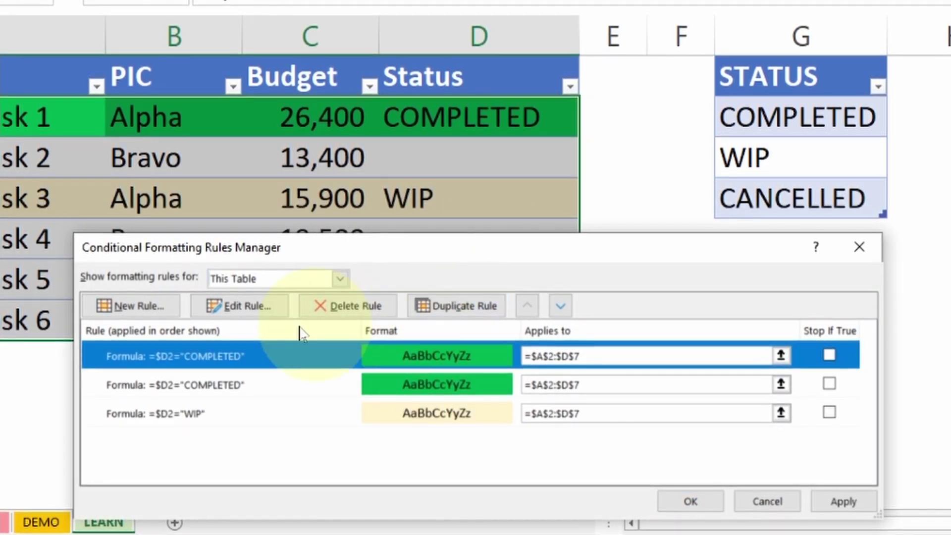
Step: Change the duplicate COMPLETED rule to =$D2="CANCELLED" with a dark grey fill, and apply it
{"action": "left_click", "coordinate": [246, 306]}
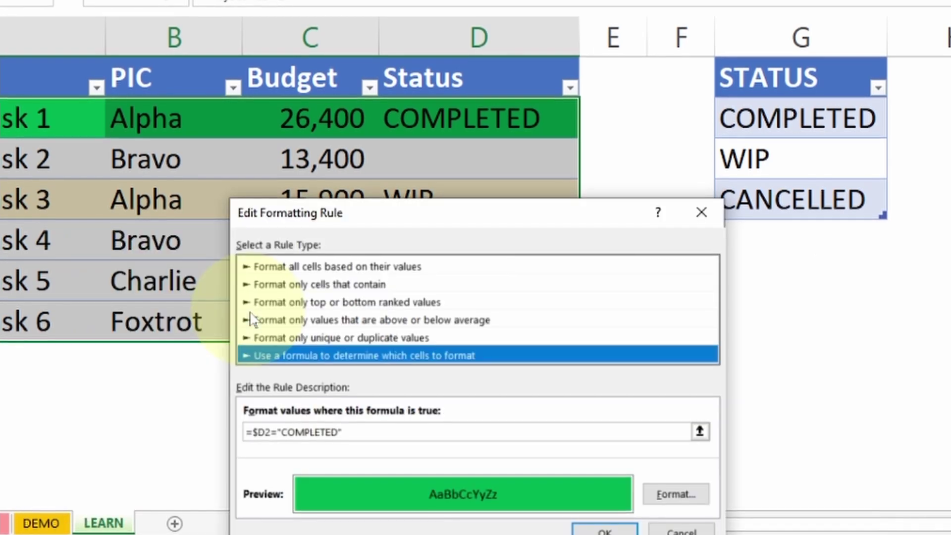
{"action": "left_click_drag", "start_coordinate": [281, 433], "coordinate": [338, 433]}
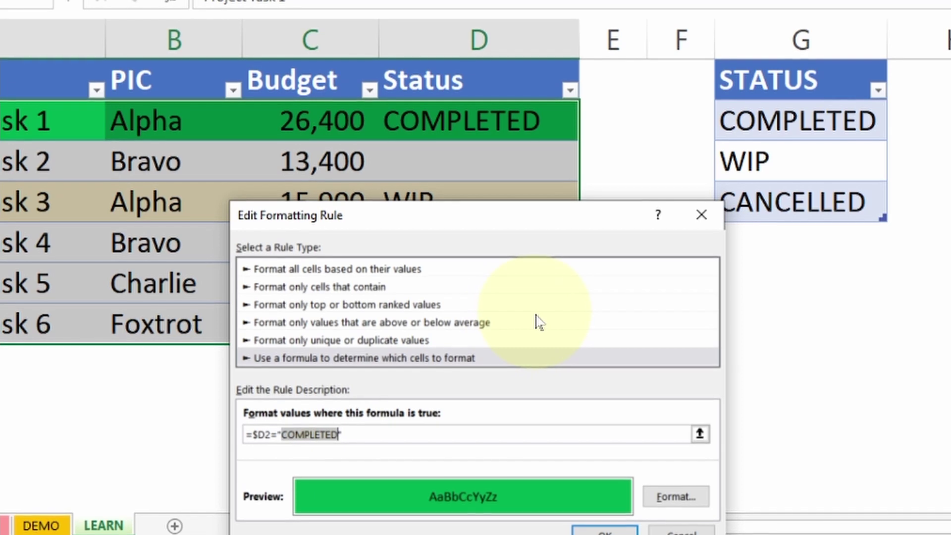
{"action": "type", "text": "CANCELLED"}
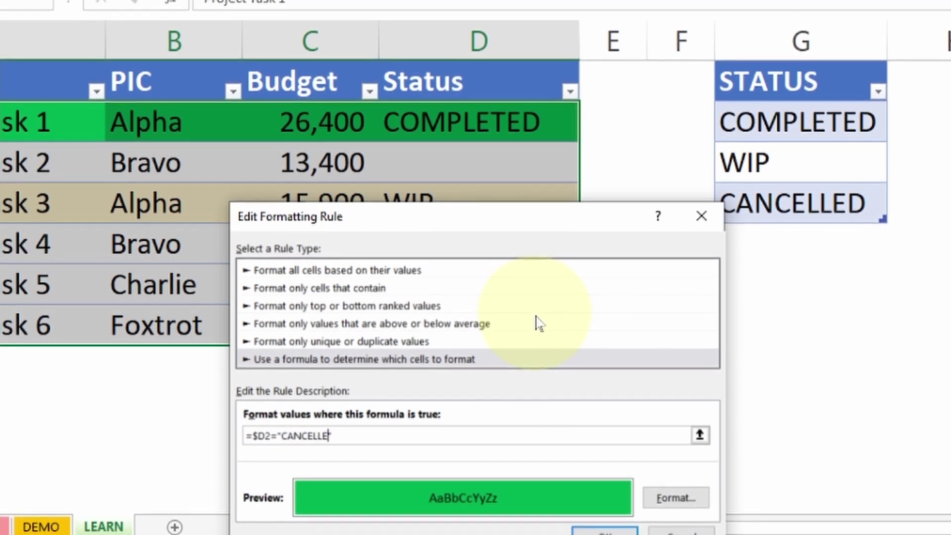
{"action": "left_click", "coordinate": [676, 499]}
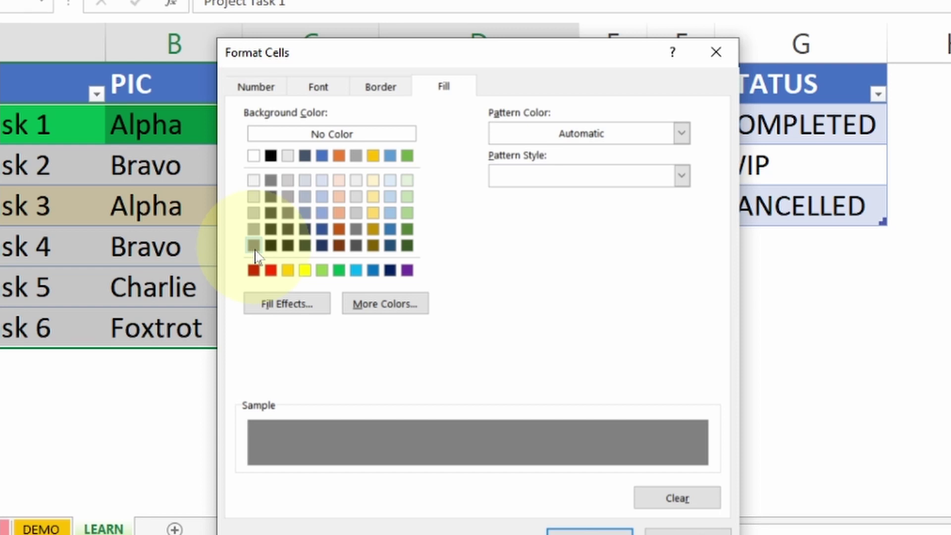
{"action": "left_click", "coordinate": [374, 87]}
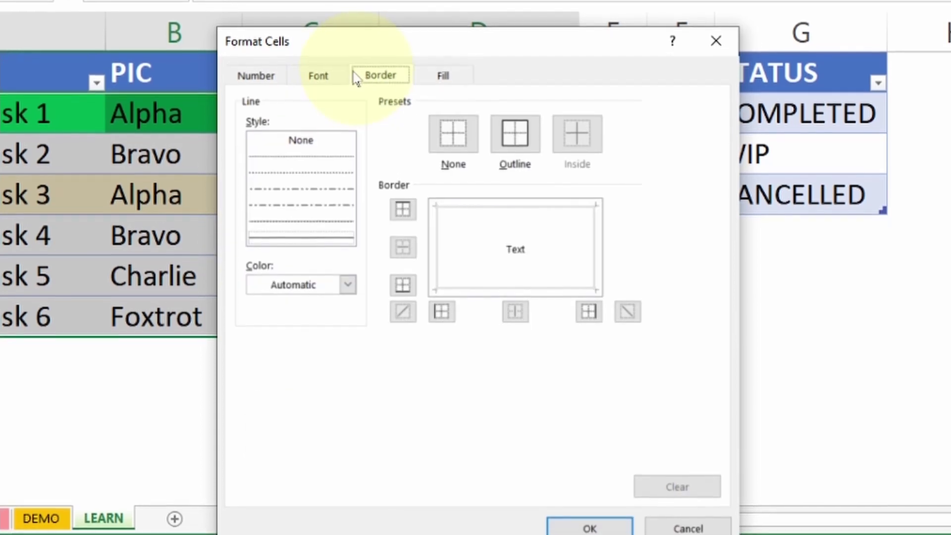
{"action": "left_click", "coordinate": [319, 76]}
{"action": "left_click", "coordinate": [272, 75]}
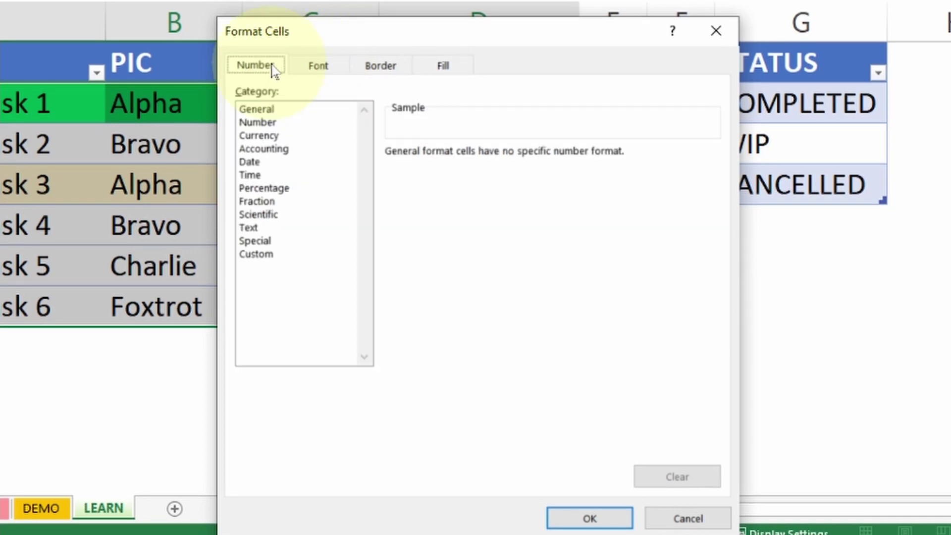
{"action": "left_click", "coordinate": [431, 69]}
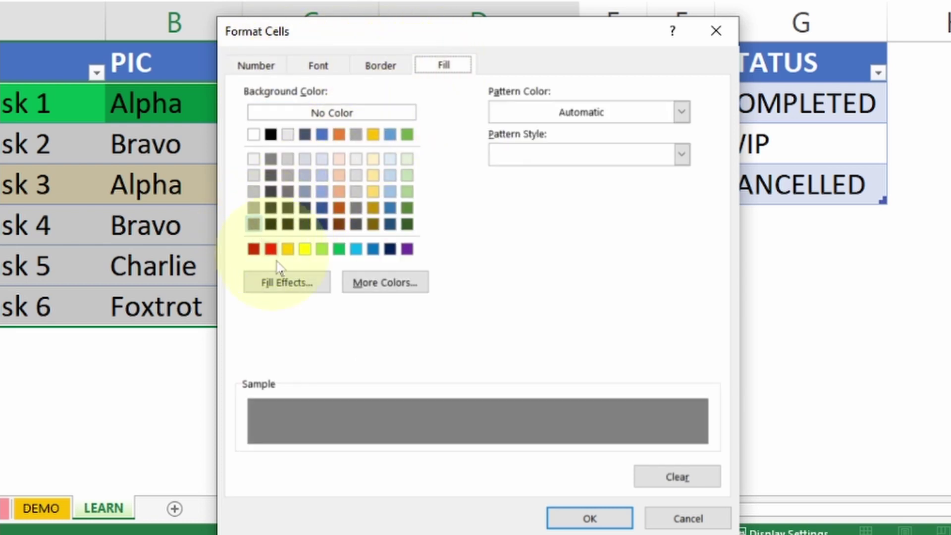
{"action": "left_click", "coordinate": [591, 523]}
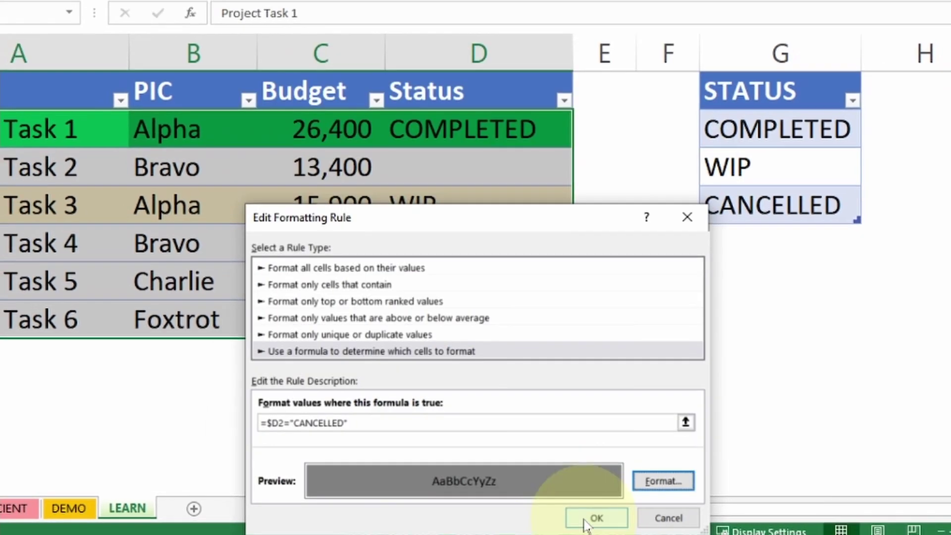
{"action": "left_click", "coordinate": [590, 519]}
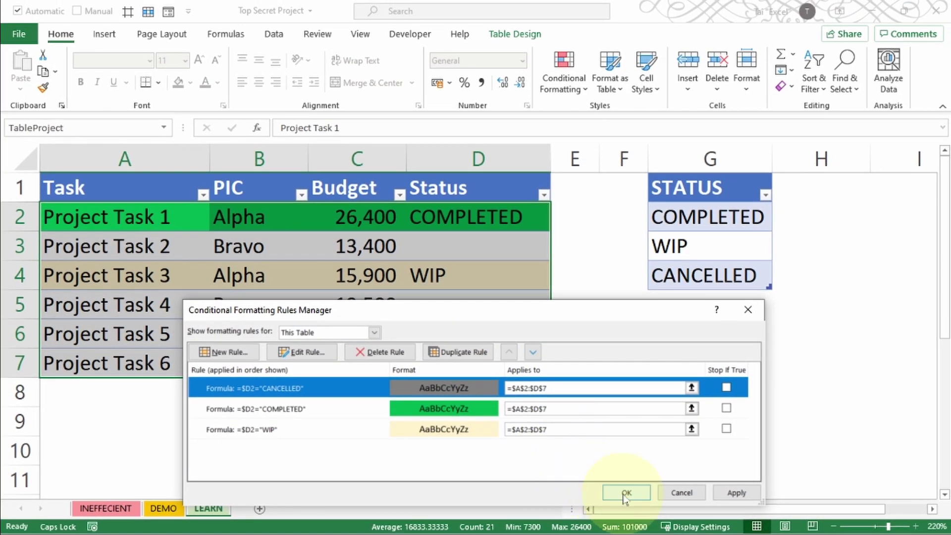
{"action": "left_click", "coordinate": [626, 493]}
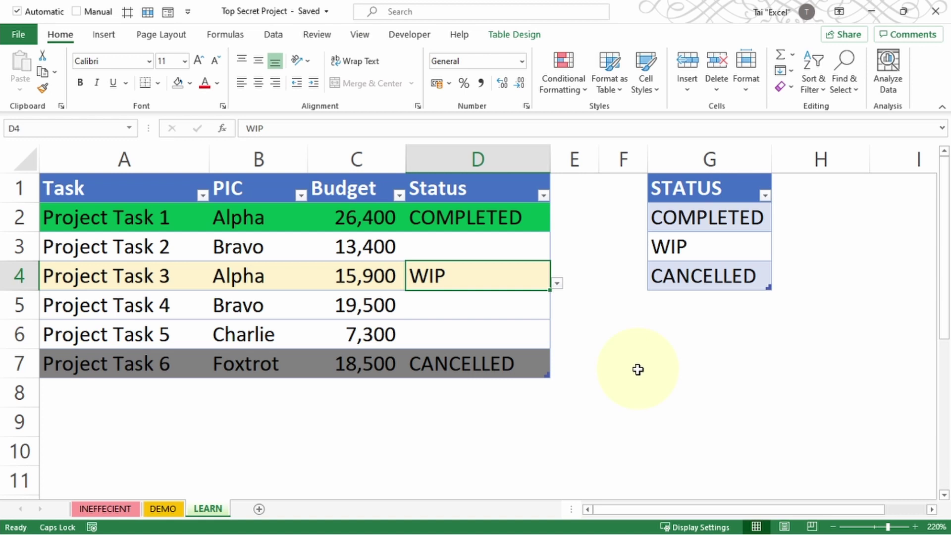
Step: Set Project Task 3's status to COMPLETED and Project Task 4's status to WIP
{"action": "left_click", "coordinate": [557, 283]}
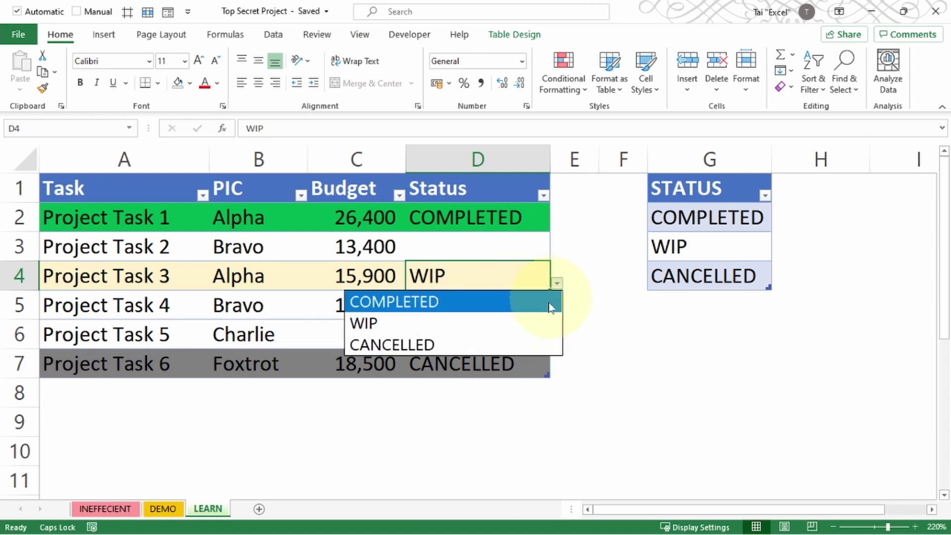
{"action": "left_click", "coordinate": [507, 307]}
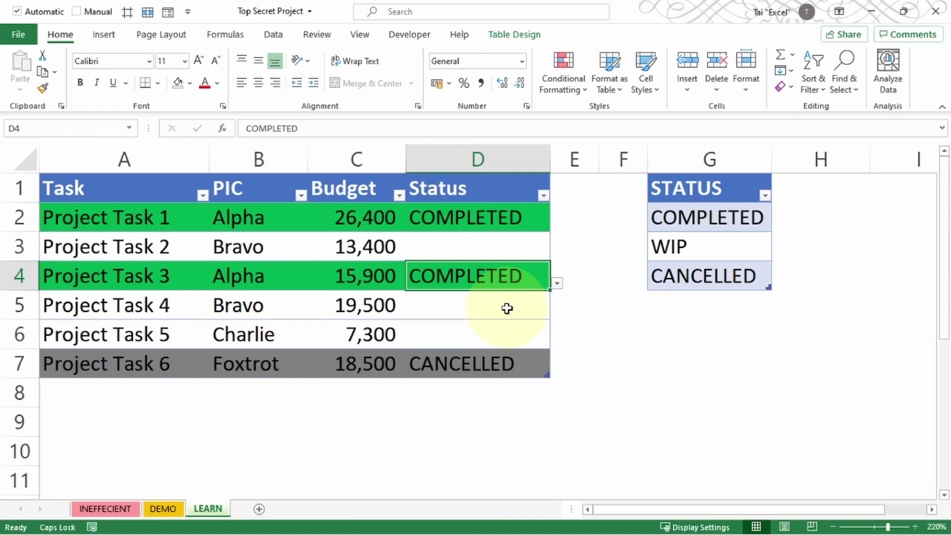
{"action": "left_click", "coordinate": [506, 308]}
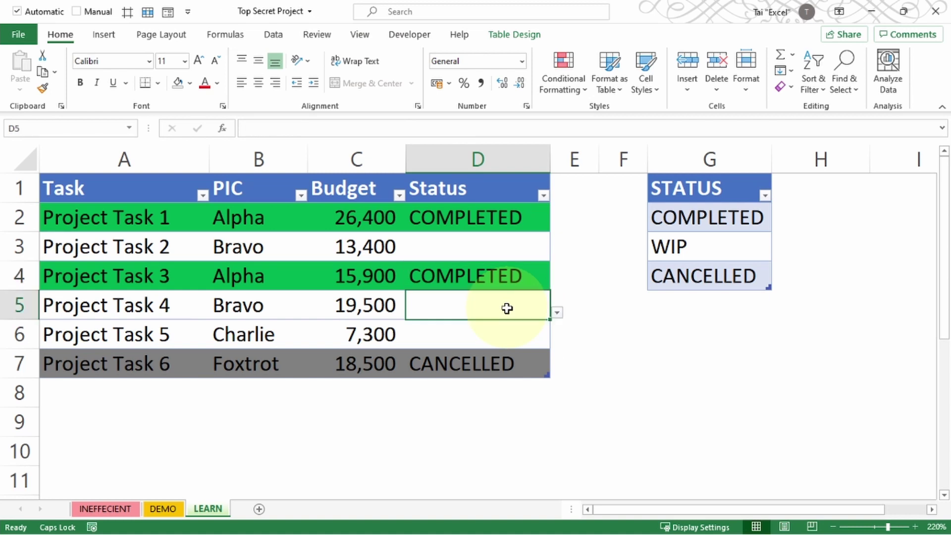
{"action": "left_click", "coordinate": [557, 312]}
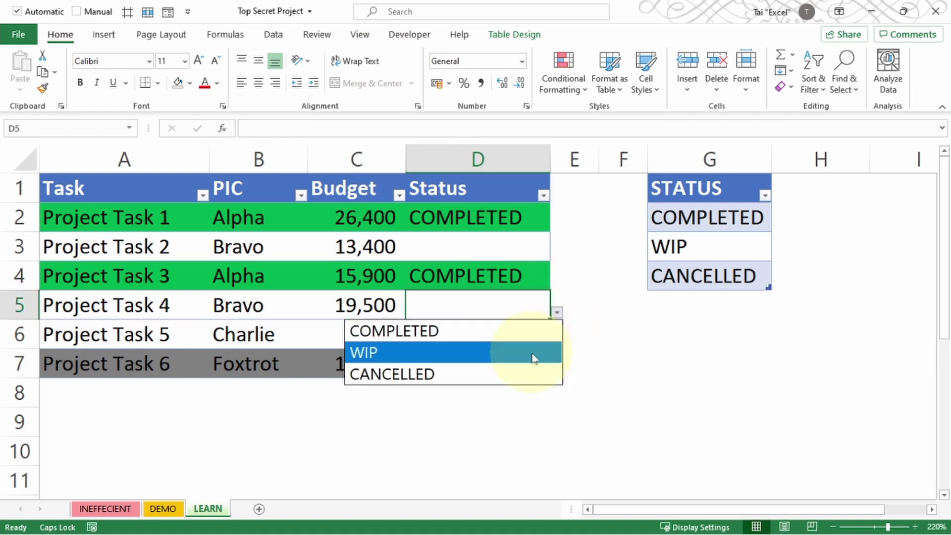
{"action": "left_click", "coordinate": [533, 353]}
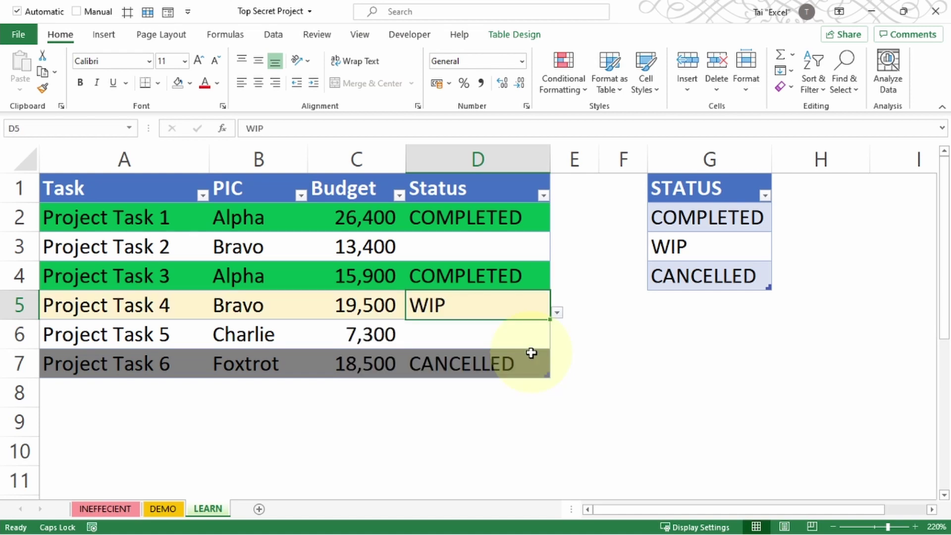
{"action": "left_click", "coordinate": [117, 399]}
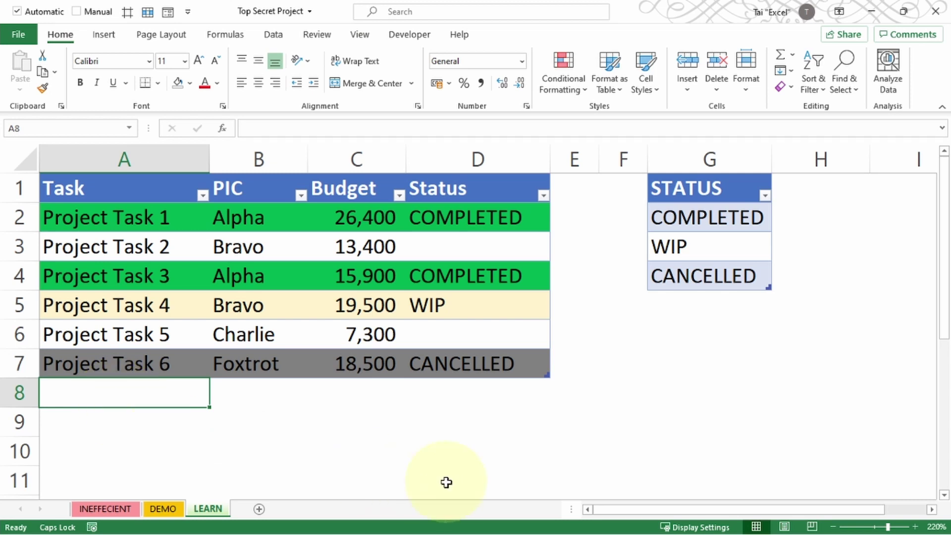
Step: Enter Project Task 7, alpha and a 10,000 budget in row 8
{"action": "key", "text": "ctrl+d"}
{"action": "key", "text": "F2"}
{"action": "key", "text": "BackSpace"}
{"action": "type", "text": "7"}
{"action": "key", "text": "Tab"}
{"action": "key", "text": "Caps_Lock"}
{"action": "type", "text": "alpha"}
{"action": "key", "text": "Tab"}
{"action": "type", "text": "10,000"}
{"action": "key", "text": "Tab"}
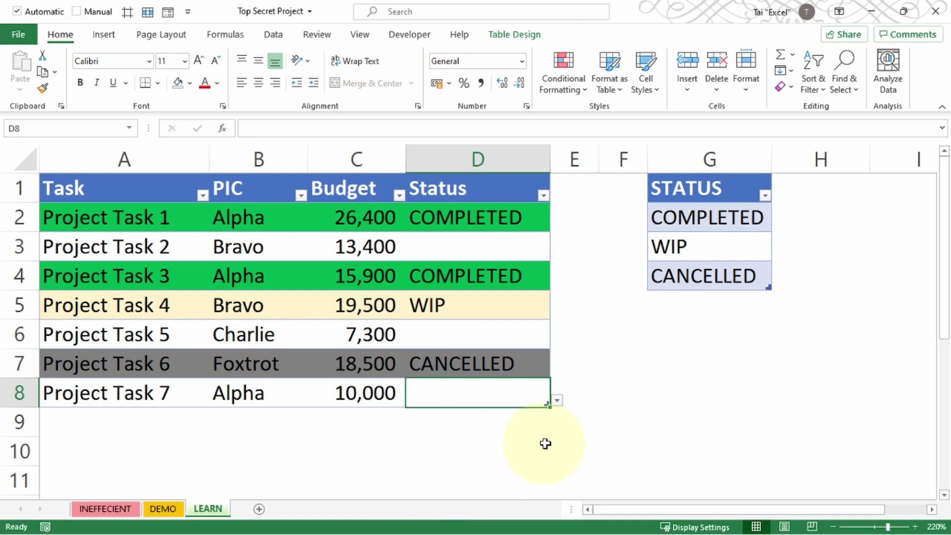
Step: Pick WIP for Project Task 7's status, then clear it so it stays blank
{"action": "left_click", "coordinate": [557, 400]}
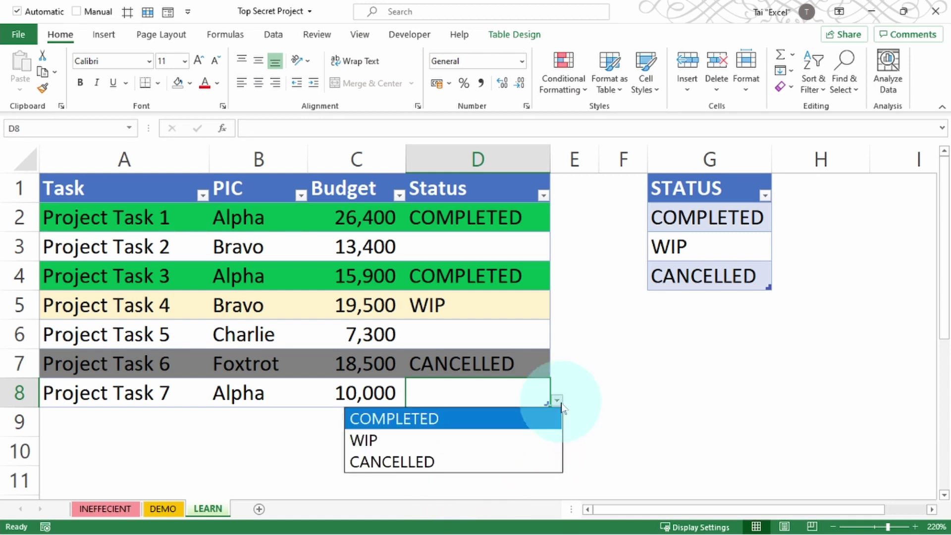
{"action": "left_click", "coordinate": [498, 440]}
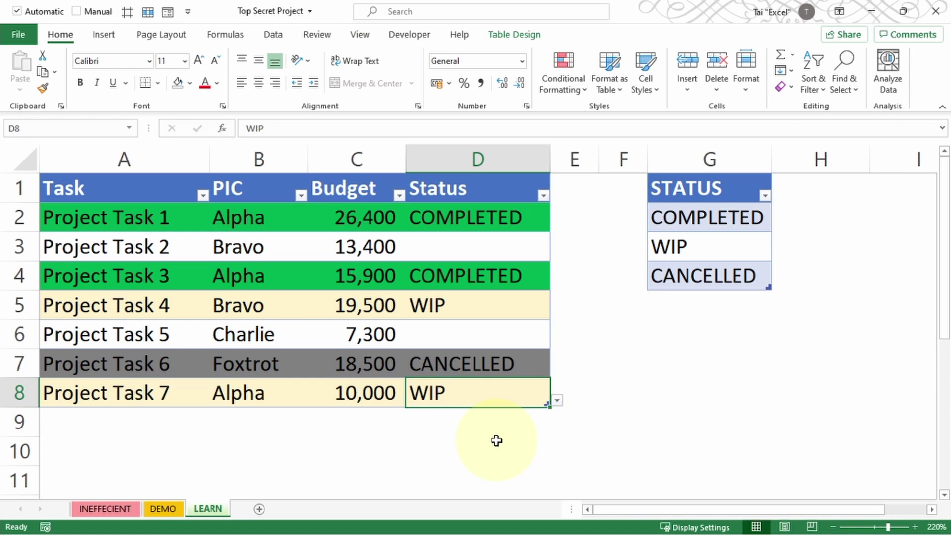
{"action": "key", "text": "Delete"}
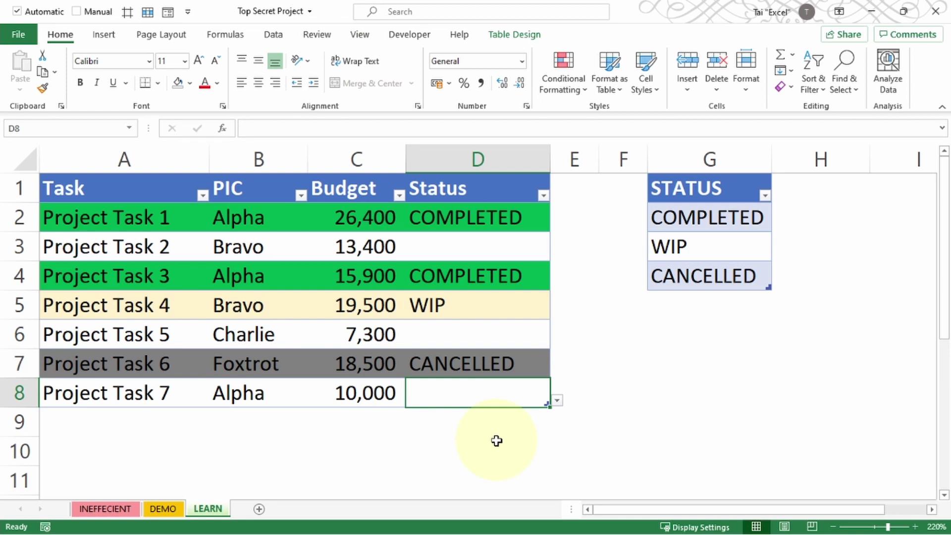
Step: Add PENDING to the STATUS list in the cell below the existing values
{"action": "left_click", "coordinate": [677, 305]}
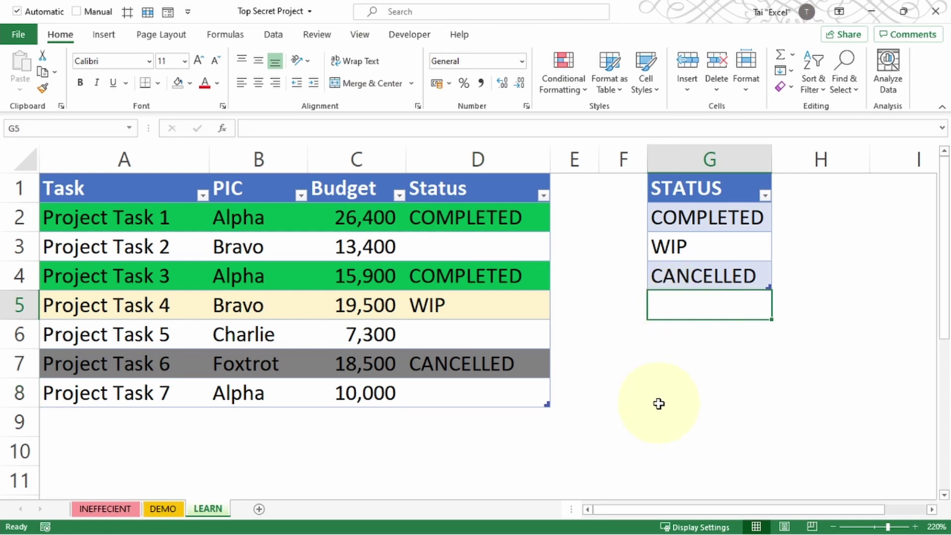
{"action": "type", "text": "p"}
{"action": "key", "text": "BackSpace"}
{"action": "key", "text": "Caps_Lock"}
{"action": "type", "text": "PENDING"}
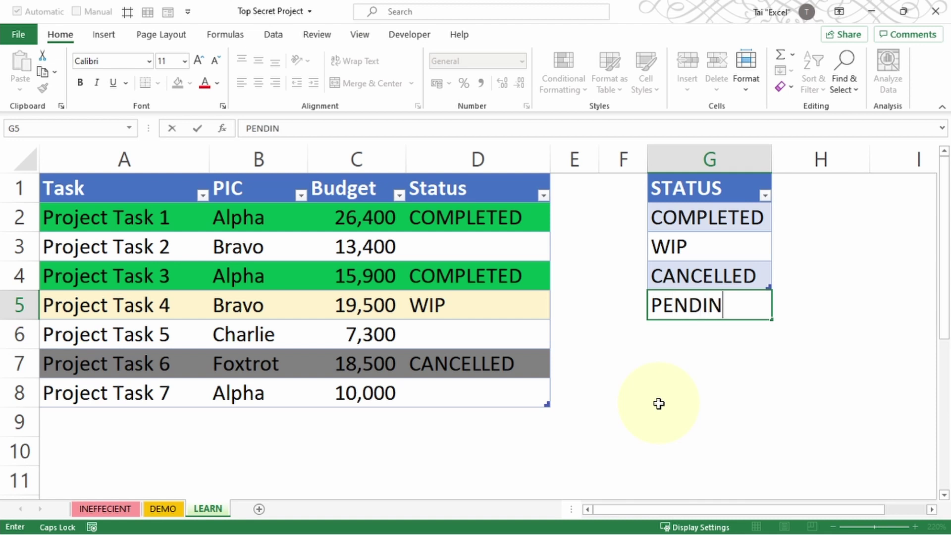
{"action": "key", "text": "Return"}
Step: Check that Project Task 7's status dropdown lists PENDING, then select A2:D8
{"action": "left_click", "coordinate": [515, 399]}
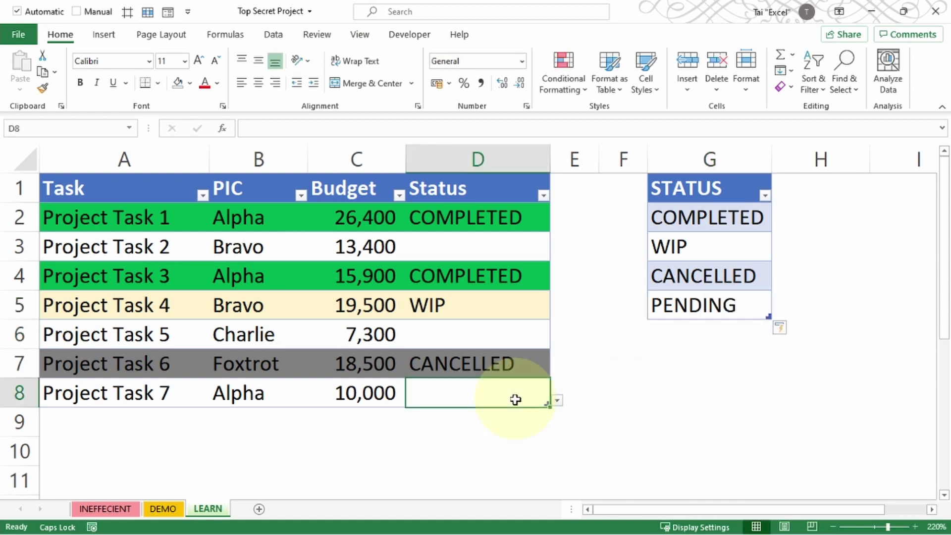
{"action": "left_click", "coordinate": [558, 405]}
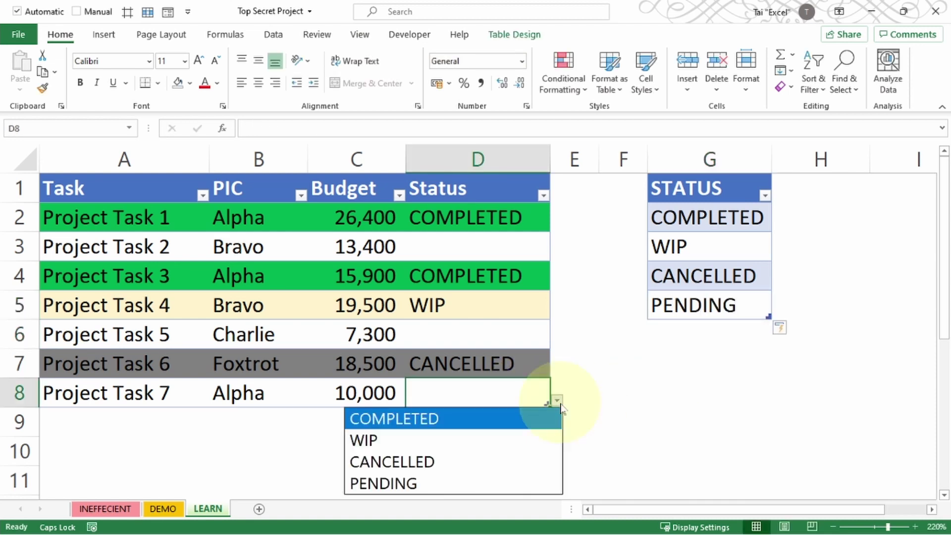
{"action": "left_click", "coordinate": [557, 403]}
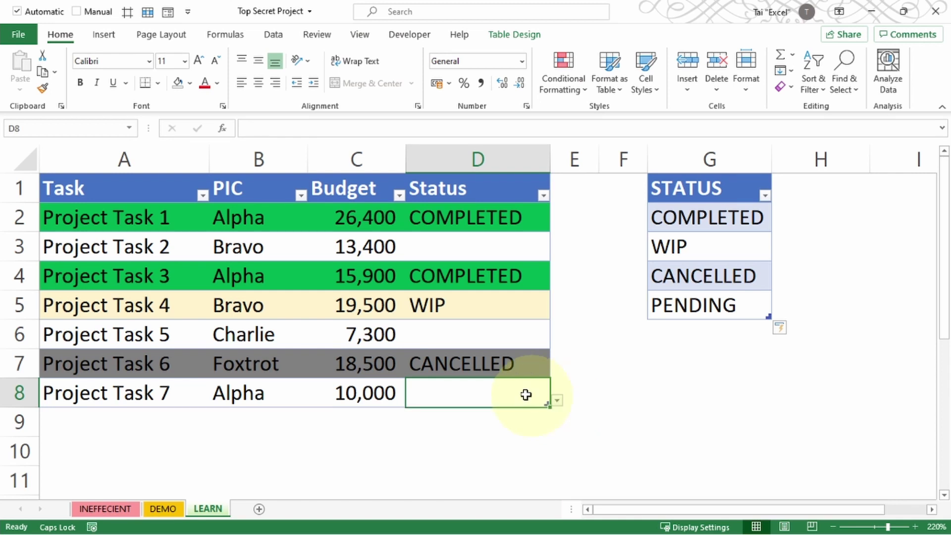
{"action": "left_click", "coordinate": [195, 226]}
{"action": "left_click_drag", "start_coordinate": [210, 246], "coordinate": [484, 395]}
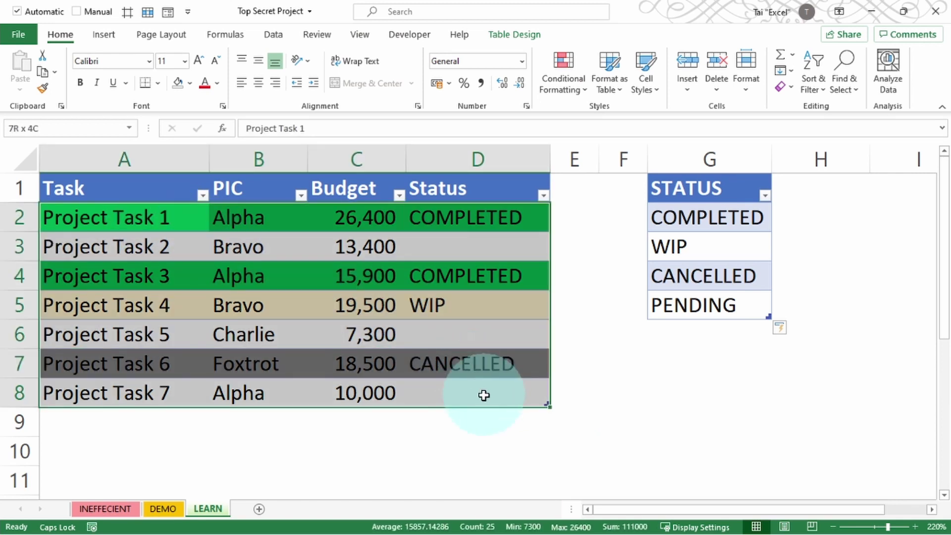
{"action": "left_click", "coordinate": [565, 85]}
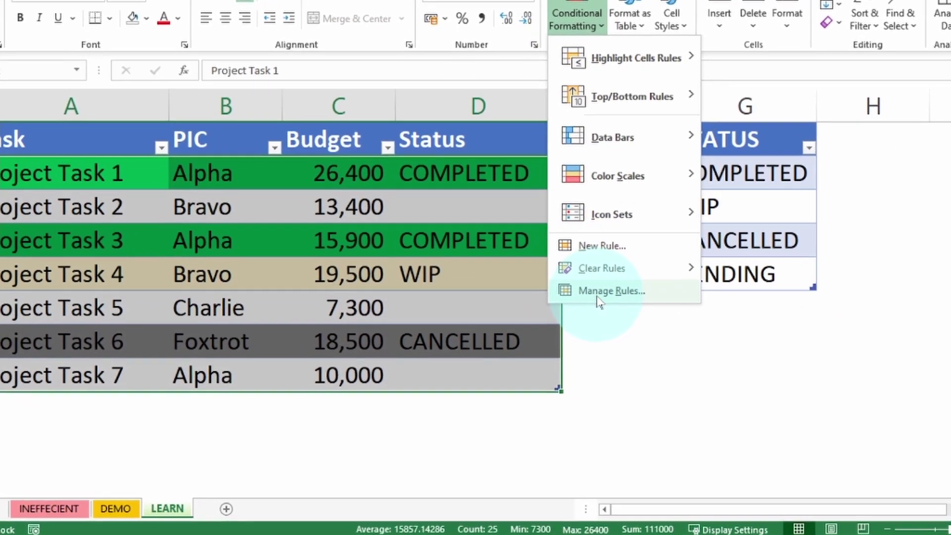
{"action": "left_click", "coordinate": [597, 296]}
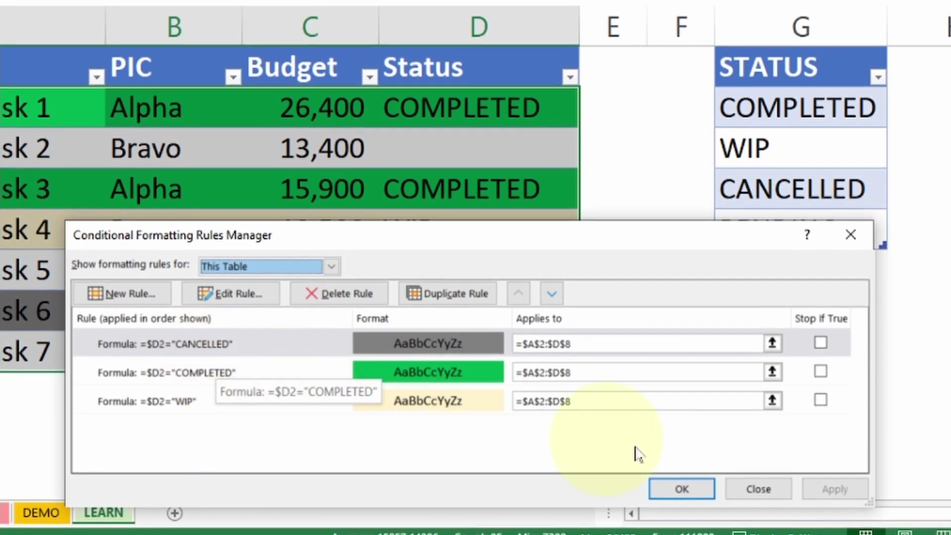
{"action": "left_click", "coordinate": [759, 492]}
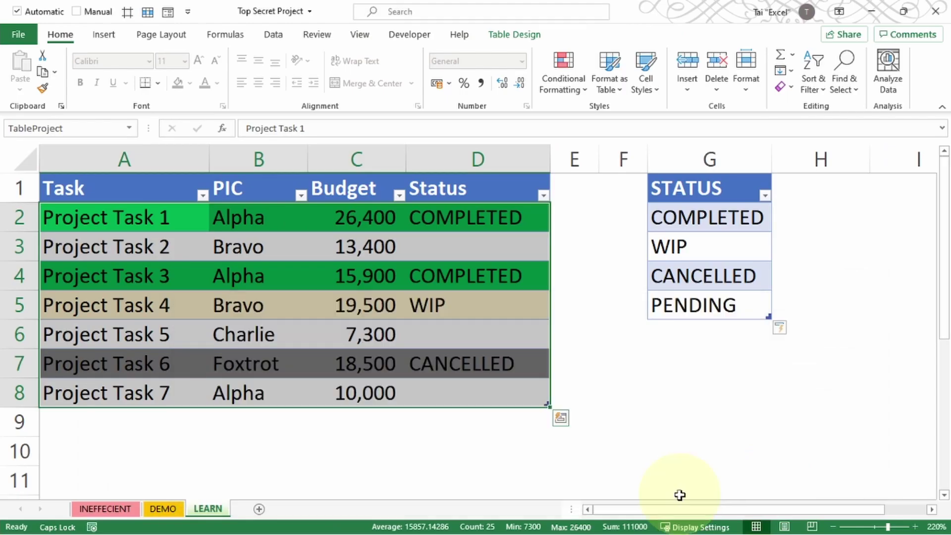
{"action": "left_click", "coordinate": [696, 364]}
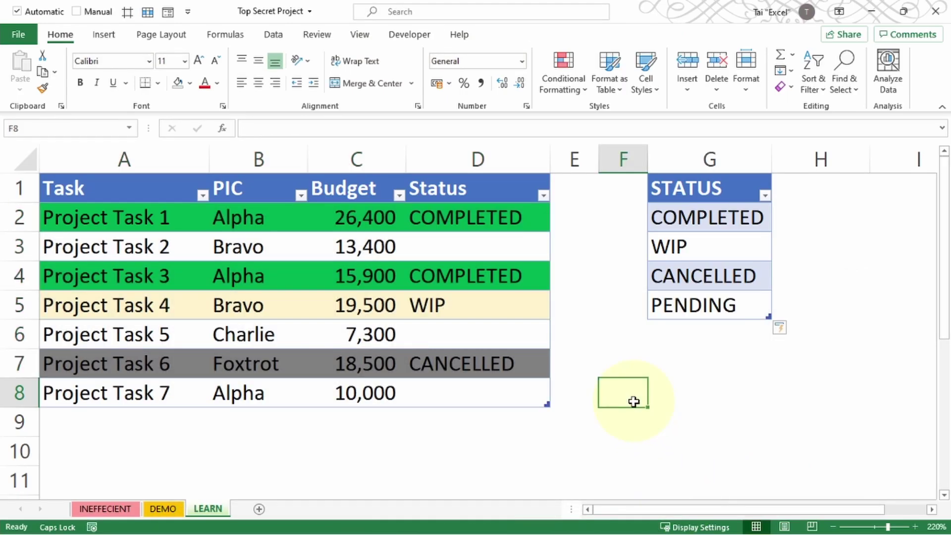